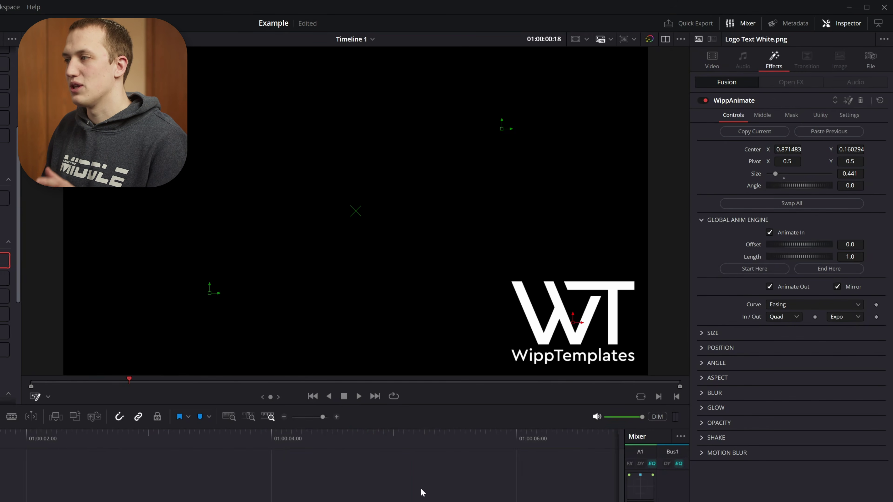
Expand the Size animation settings and play the logo animation from the start of the timeline.
left_click(702, 333)
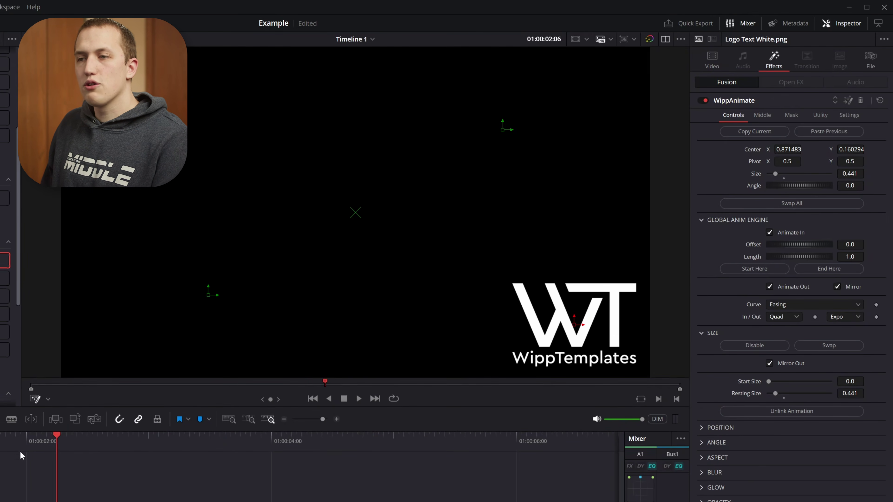
key("Home")
key("space")
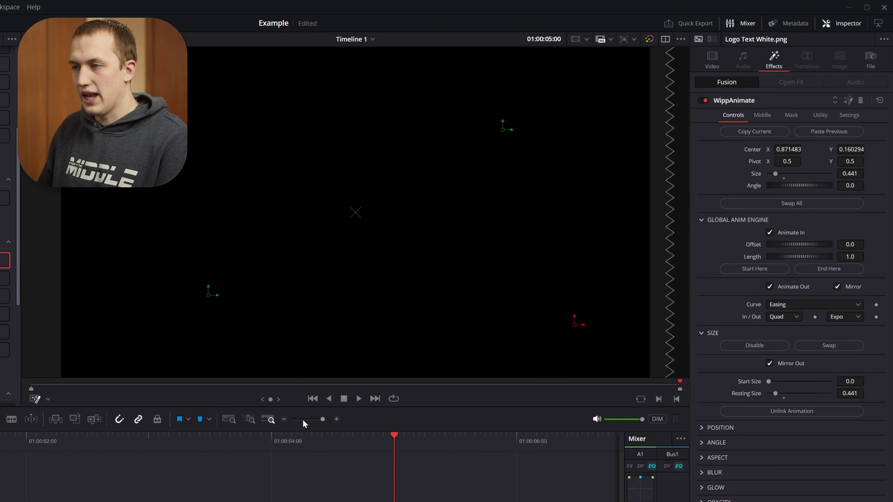
Turn Animate Out off in the Global Anim Engine, check the clip's end around four seconds, and turn it back on.
left_click(283, 441)
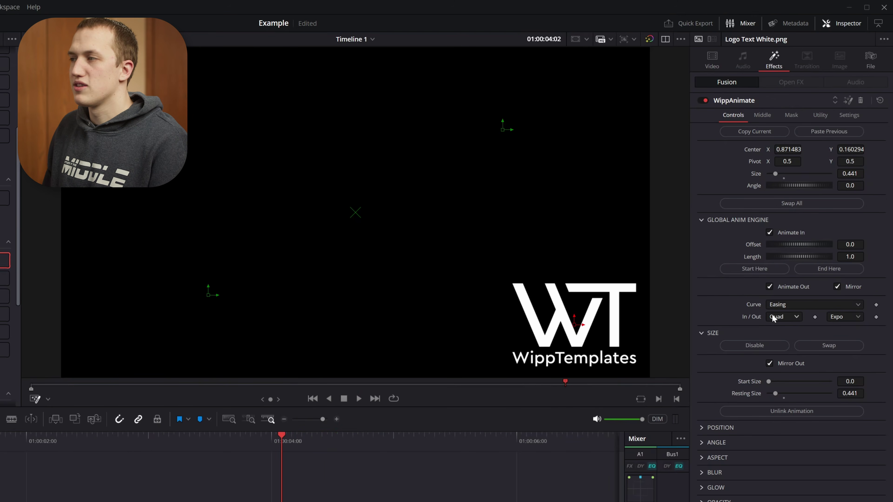
left_click(781, 290)
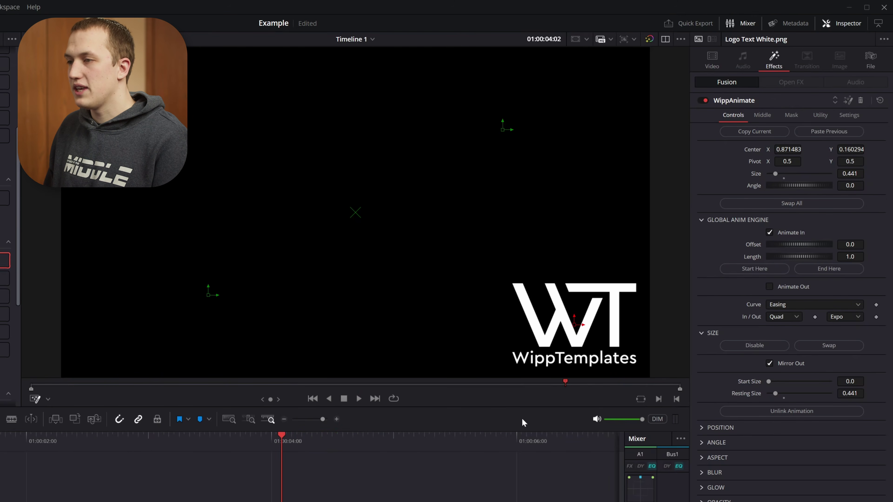
left_click_drag(281, 442, 302, 457)
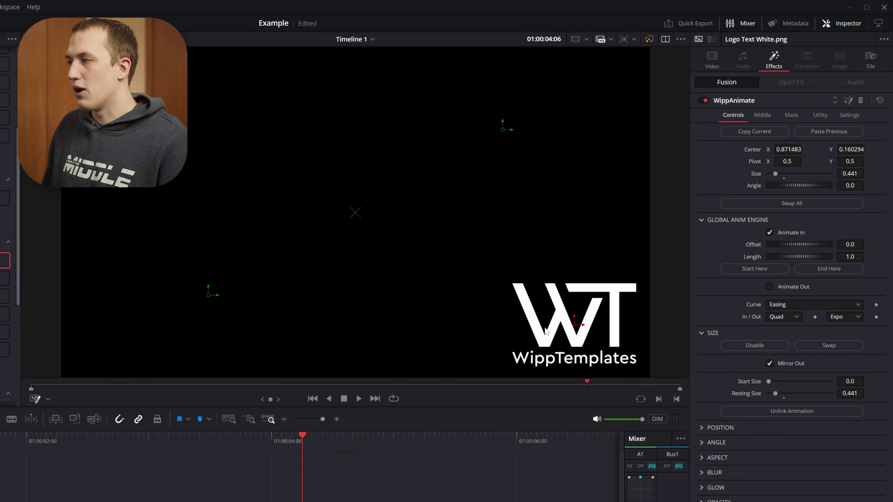
left_click(795, 287)
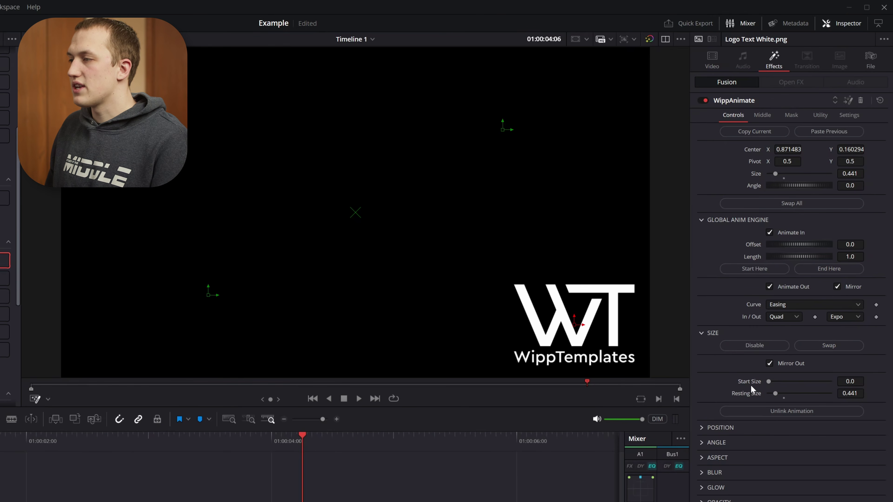
Turn off Mirror Out for the Size animation and play both the intro and the outro of the logo.
left_click(783, 363)
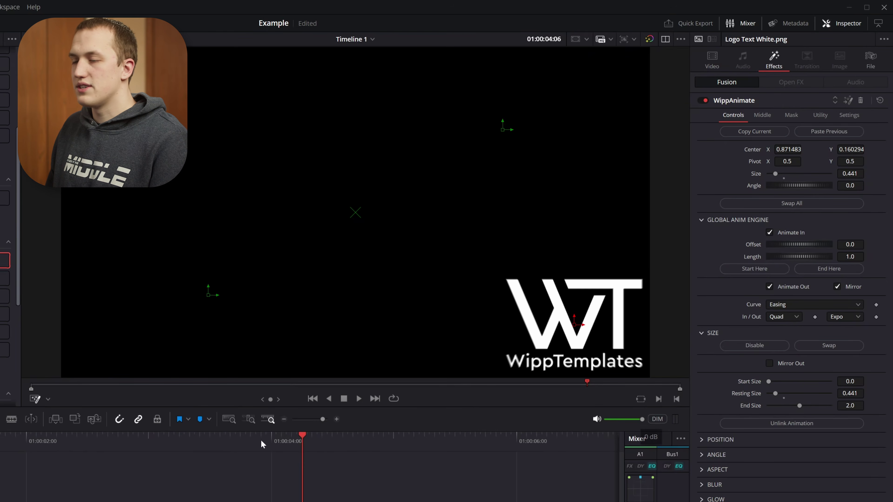
left_click_drag(135, 440, 0, 440)
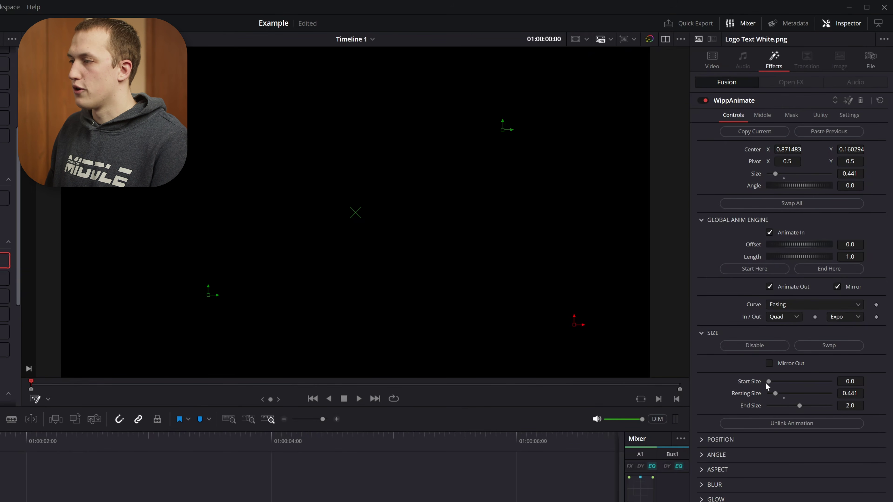
key("space")
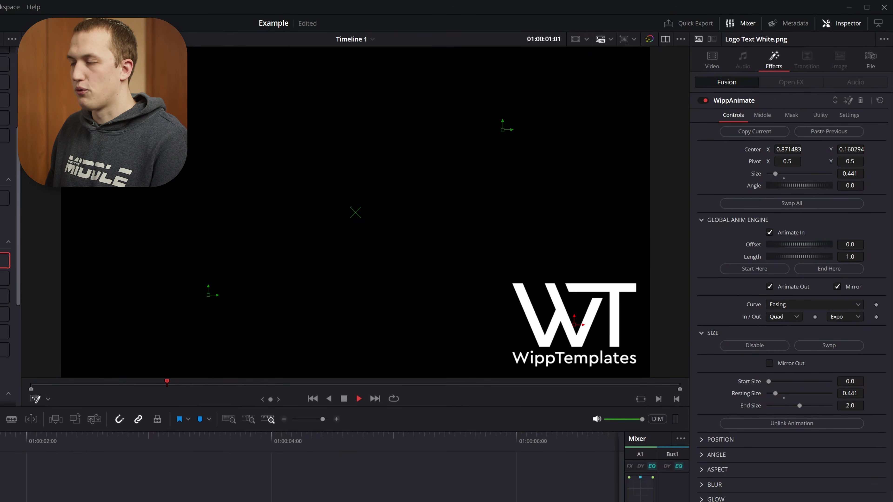
left_click(294, 448)
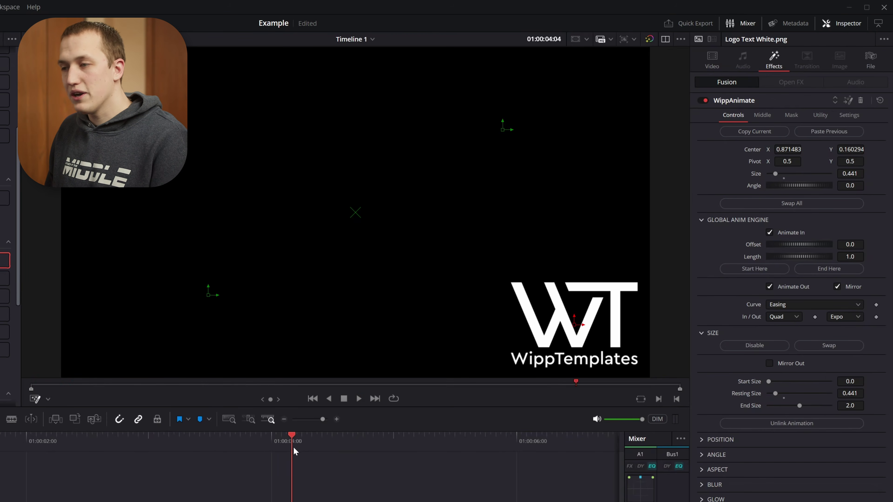
key("space")
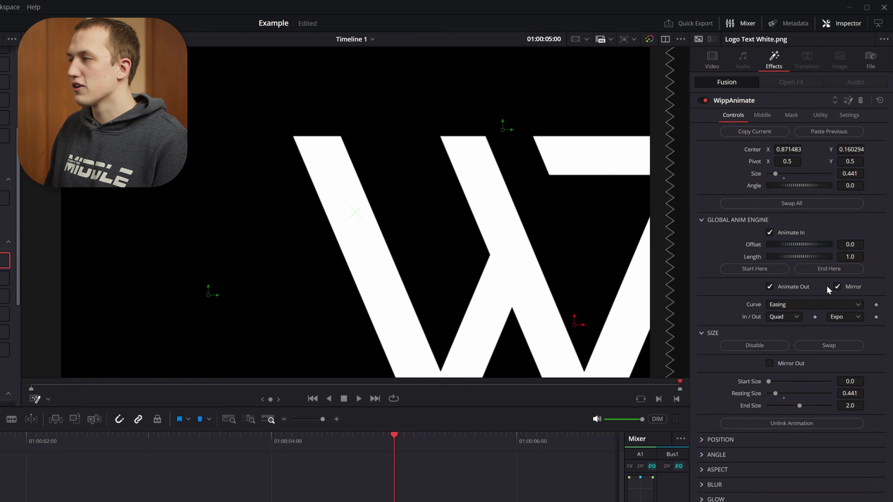
Turn Mirror Out back on for the Size animation and play the logo animation from the start.
left_click(850, 288)
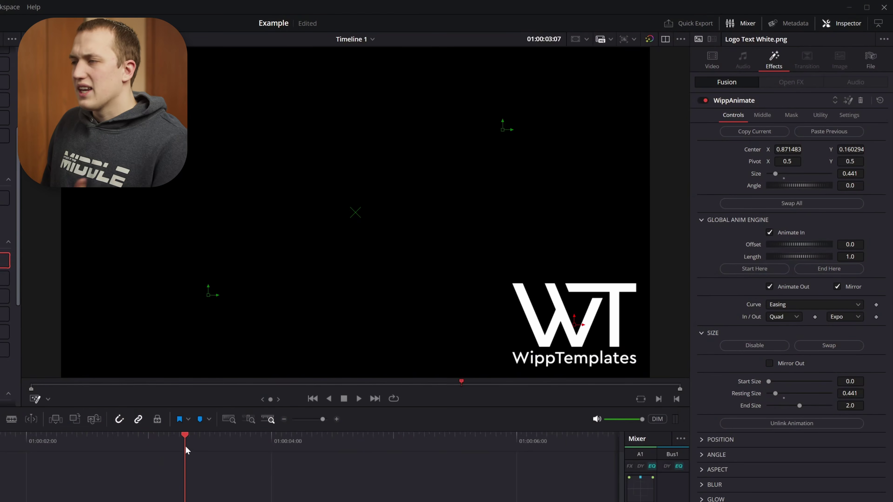
left_click_drag(186, 450, 0, 450)
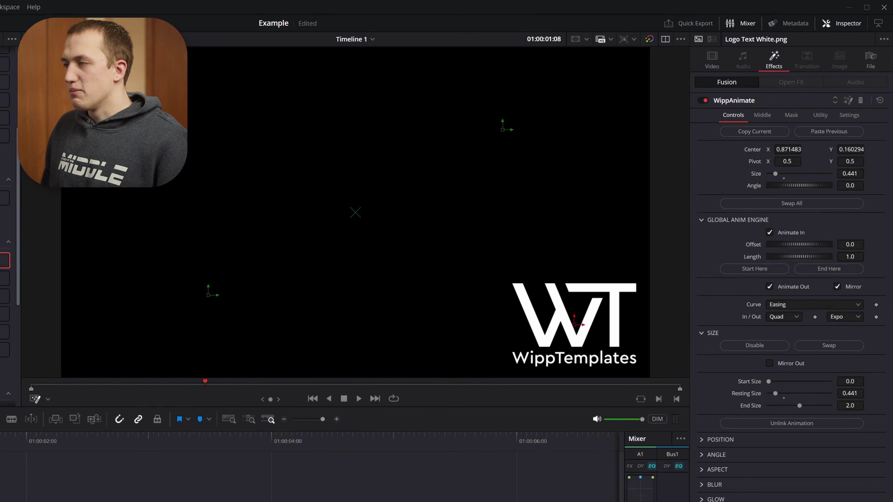
left_click(769, 363)
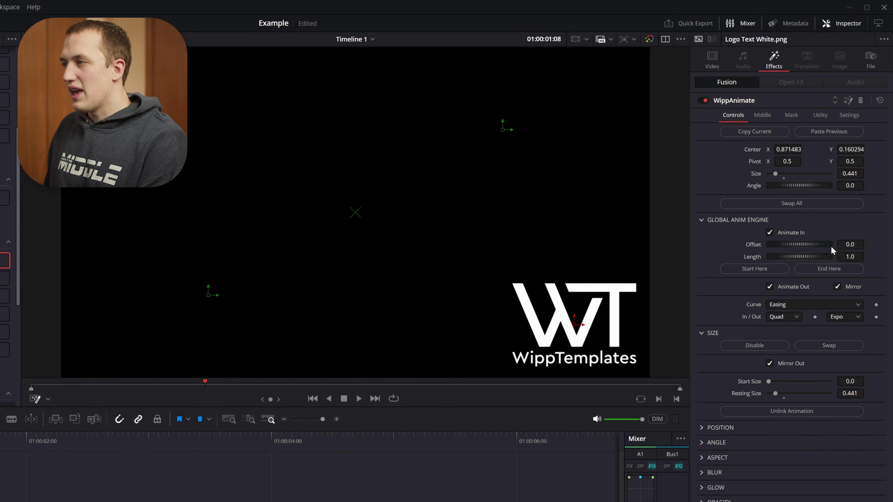
left_click_drag(3, 447, 0, 447)
key("space")
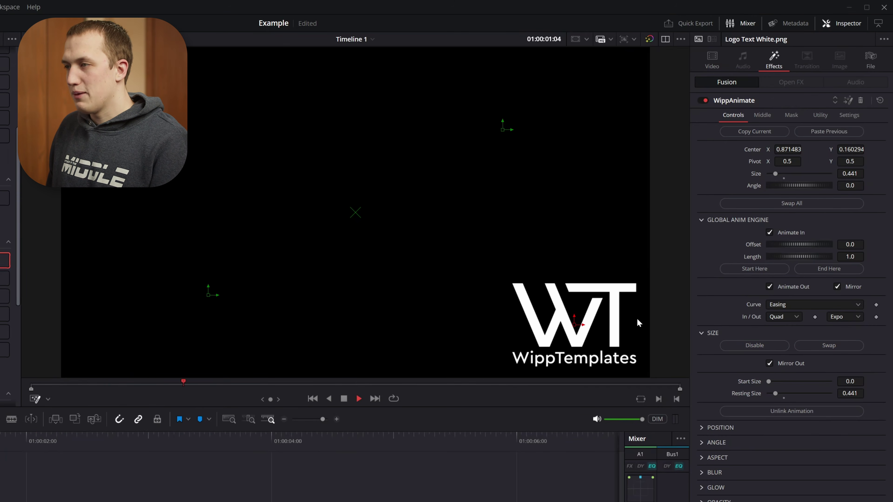
key("space")
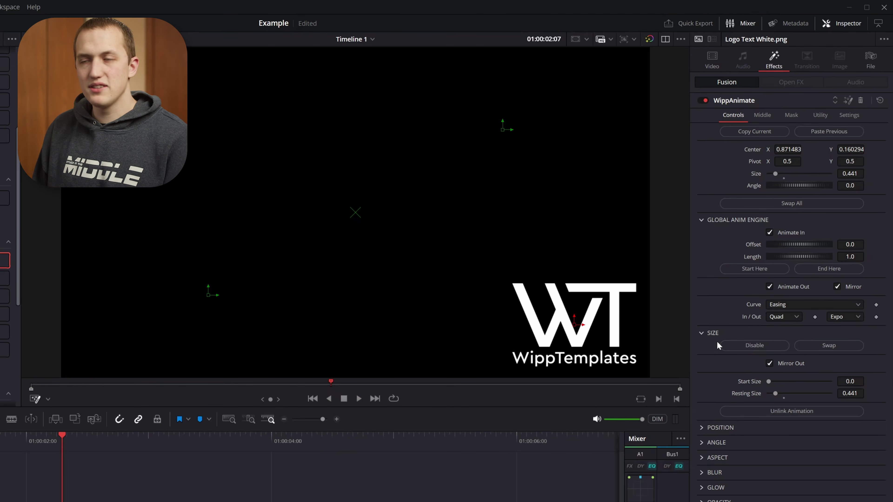
Enable the logo's Position animation and disable its Size animation.
left_click(701, 333)
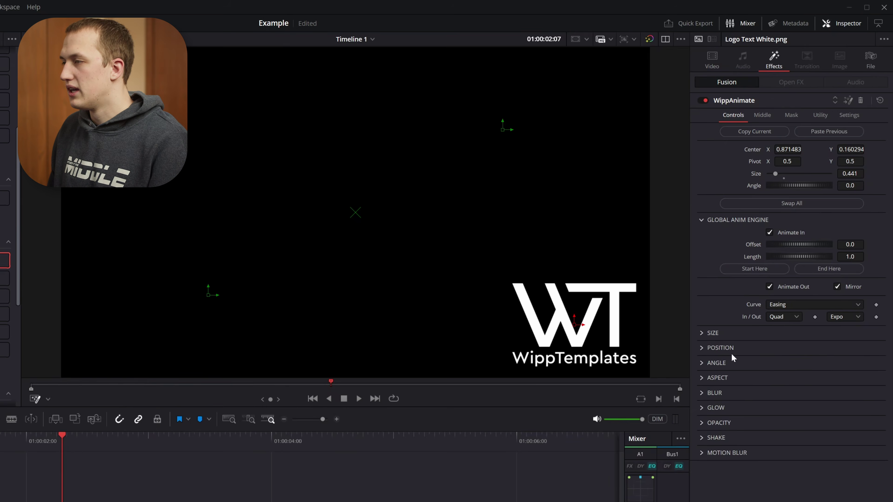
left_click(701, 347)
left_click(805, 330)
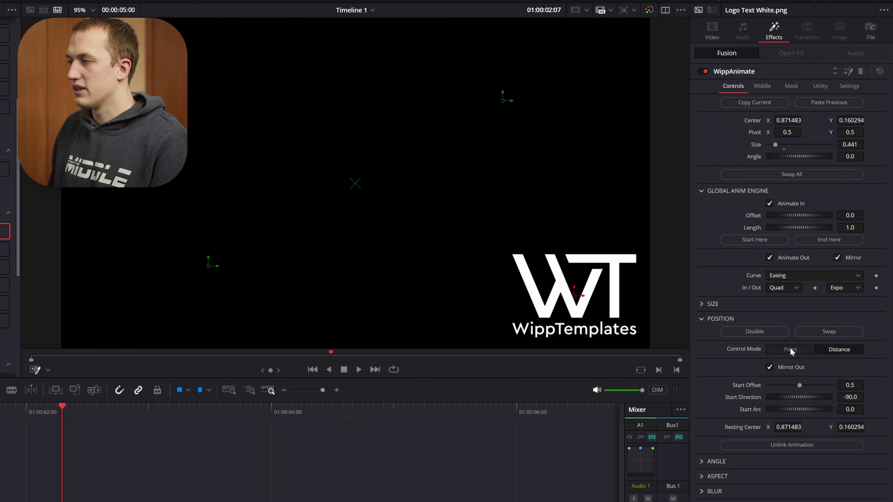
left_click_drag(72, 409, 144, 409)
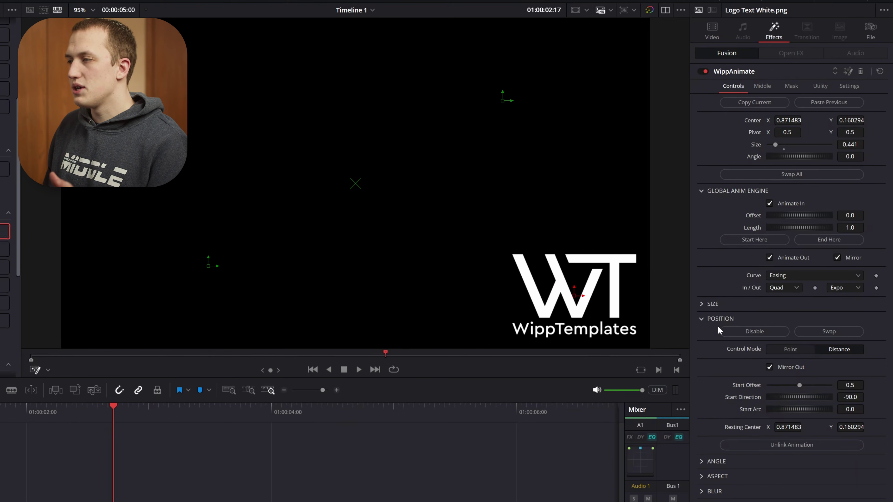
left_click(702, 304)
left_click(754, 316)
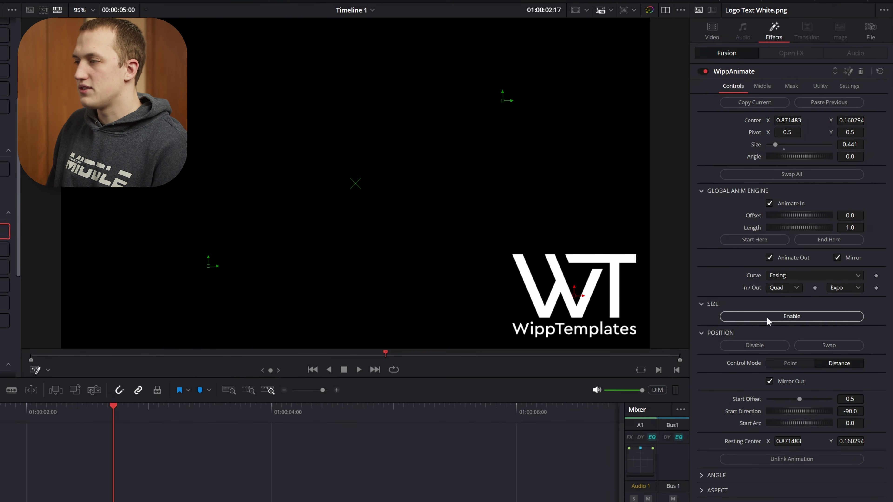
At the clip's first frame, set the Position Start Offset to about 0.055 and Start Direction to -90.
left_click_drag(110, 416, 0, 422)
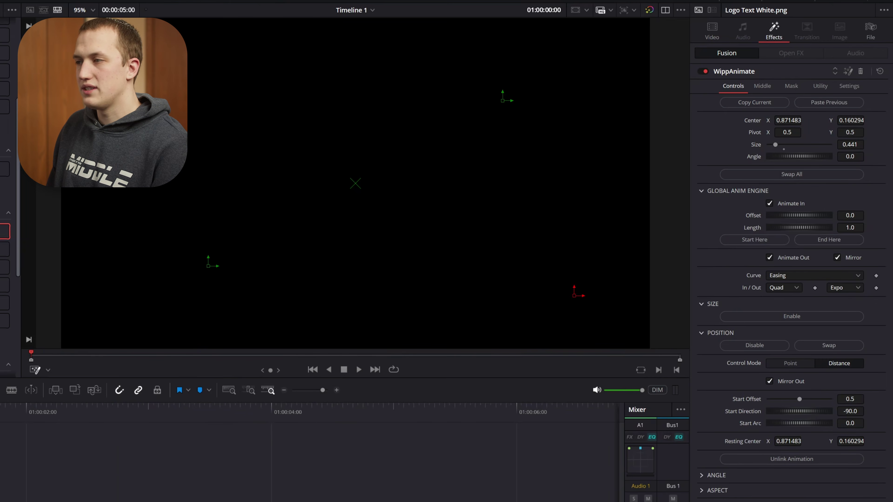
left_click_drag(799, 398, 772, 398)
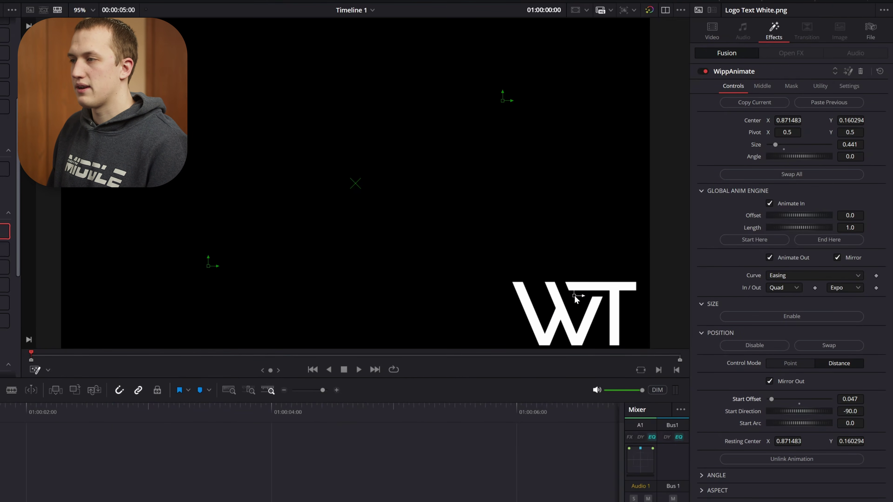
left_click_drag(781, 399, 843, 410)
left_click(857, 411)
type("-90")
key("Tab")
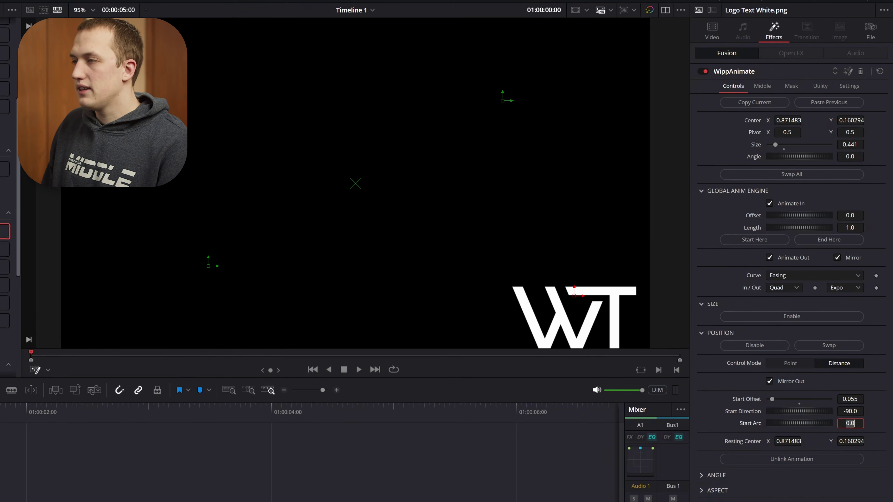
Set the Position Start Direction to 180 and Start Offset to about 0.094.
left_click(852, 411)
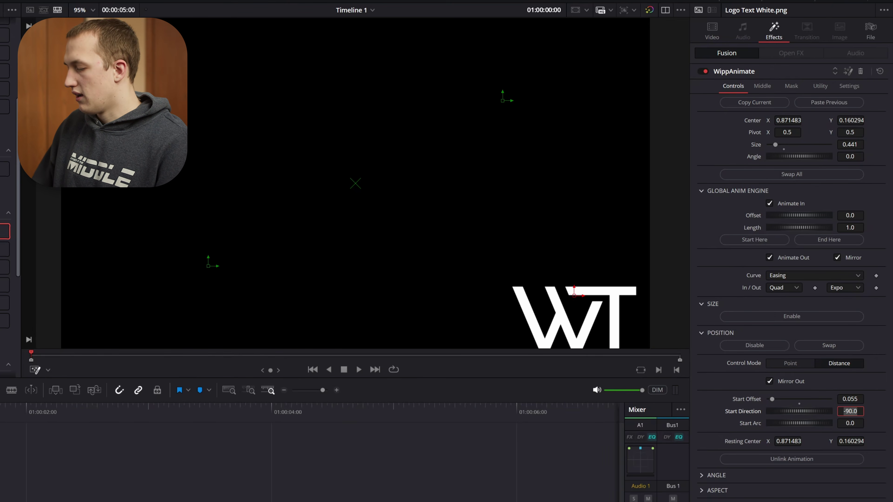
type("-1")
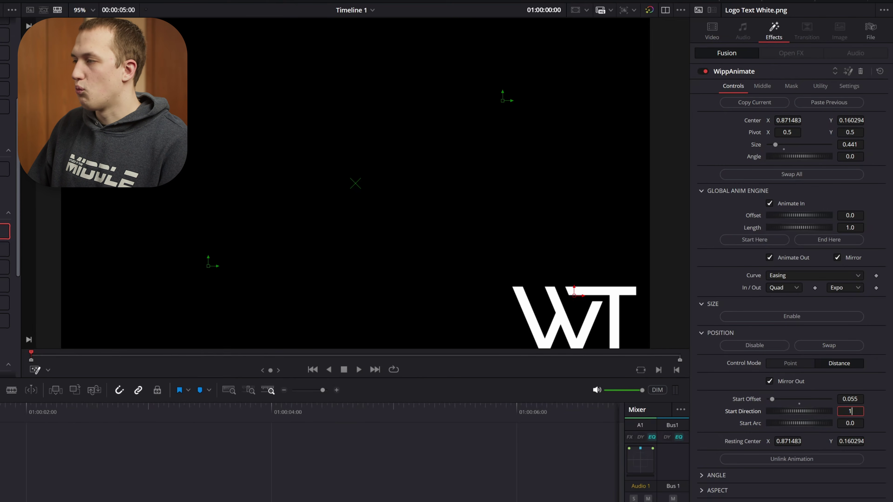
type("80")
key("Tab")
left_click_drag(772, 400, 773, 400)
Set the Position Start Direction to -90 and Start Offset to about 0.236, and play the intro.
left_click(822, 411)
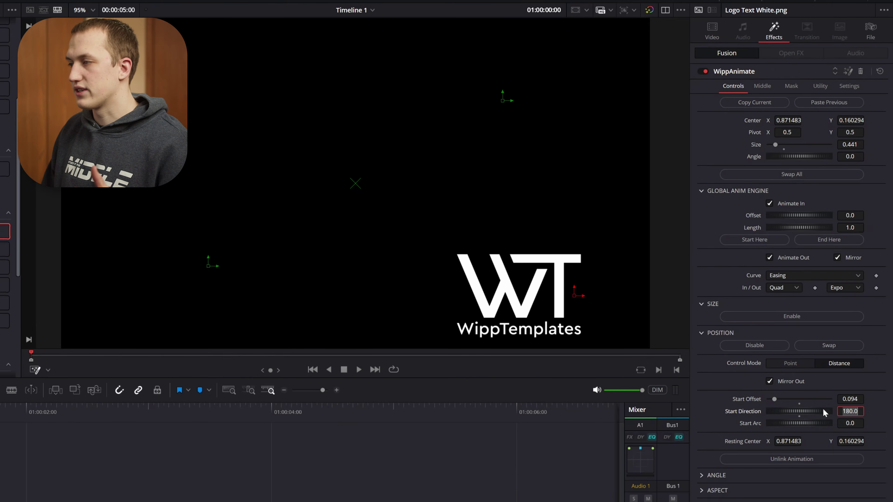
type("-90")
key("Return")
left_click_drag(775, 398, 783, 398)
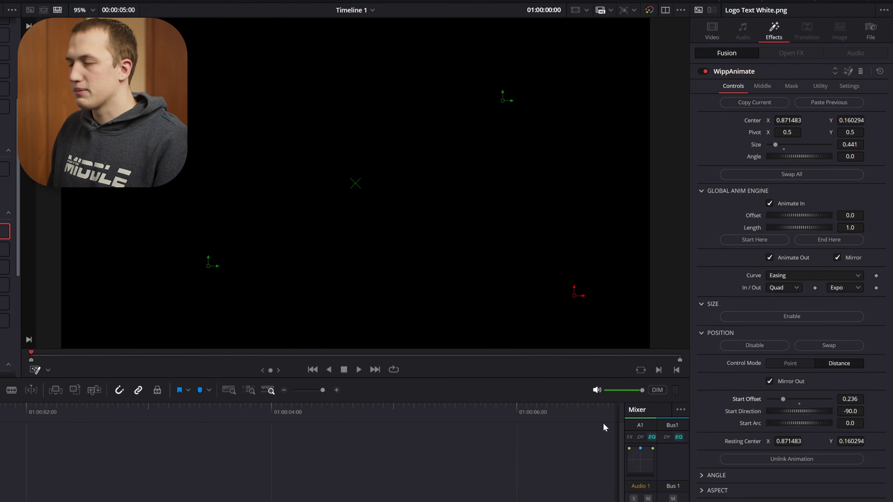
key("space")
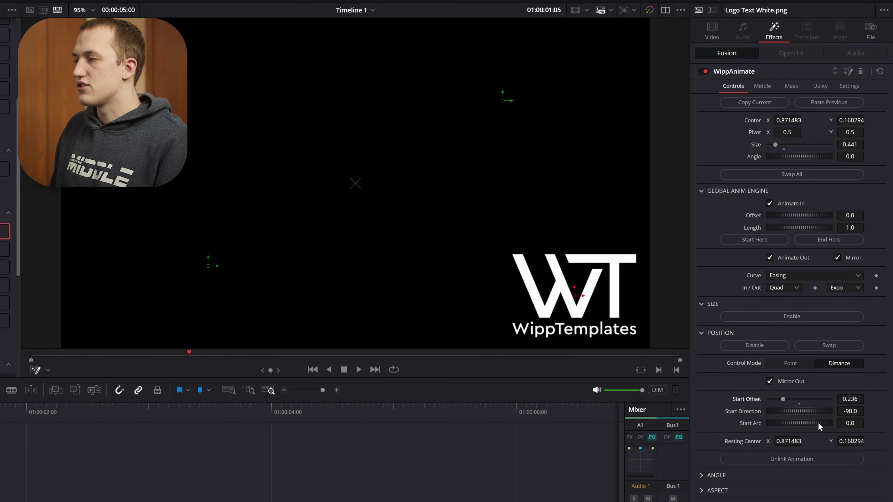
Set the Position Start Arc to about -47.83 and play the curved intro from the start.
left_click_drag(819, 425, 714, 432)
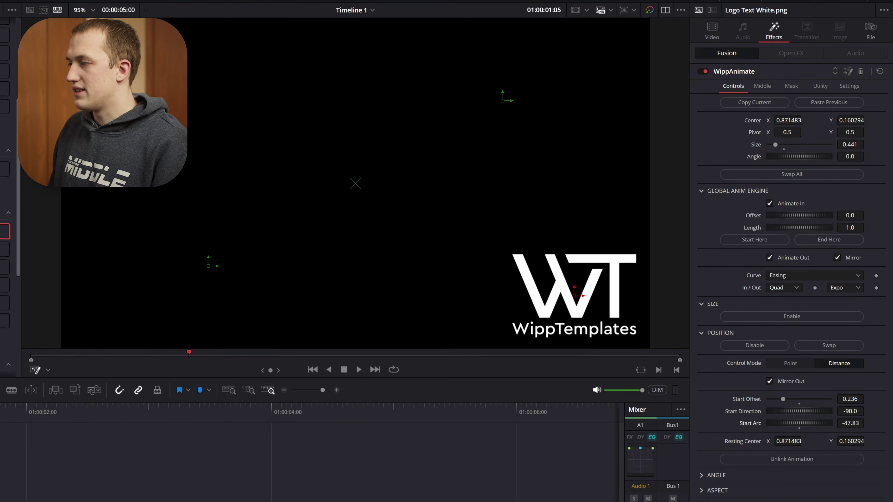
key("Home")
key("space")
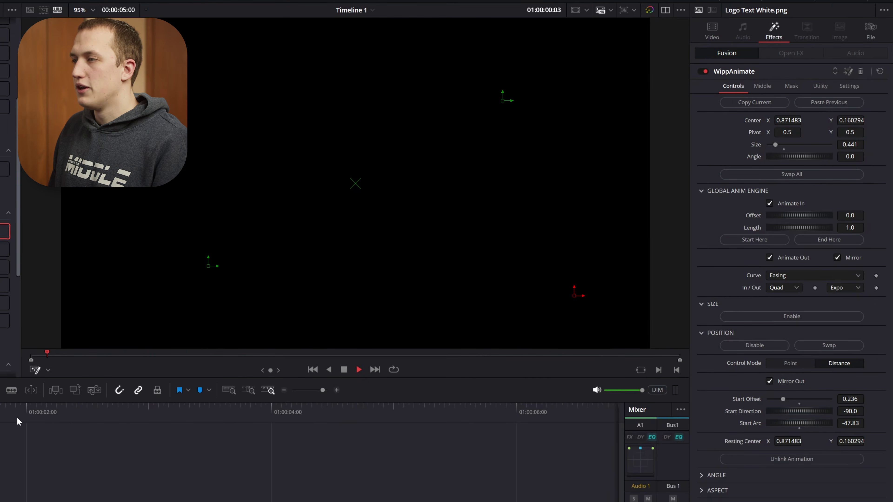
key("space")
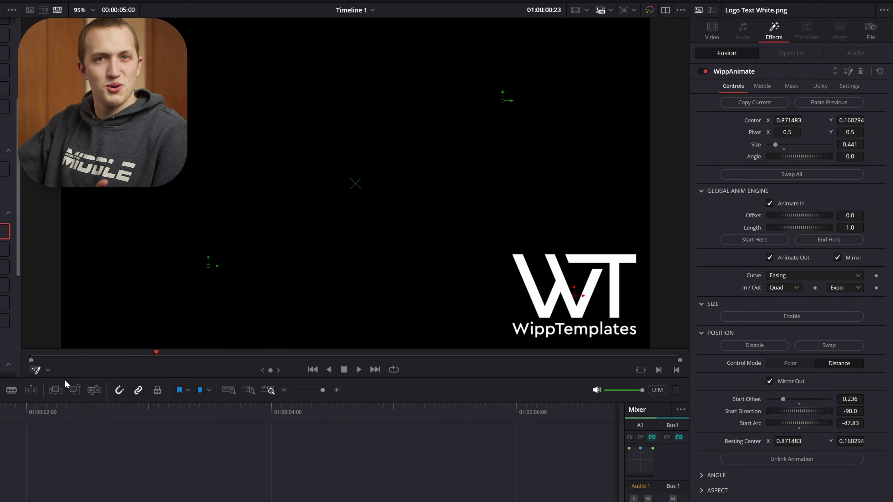
Turn the Position animation's Mirror Out off to show its End settings, and turn it back on.
left_click(839, 365)
left_click(790, 382)
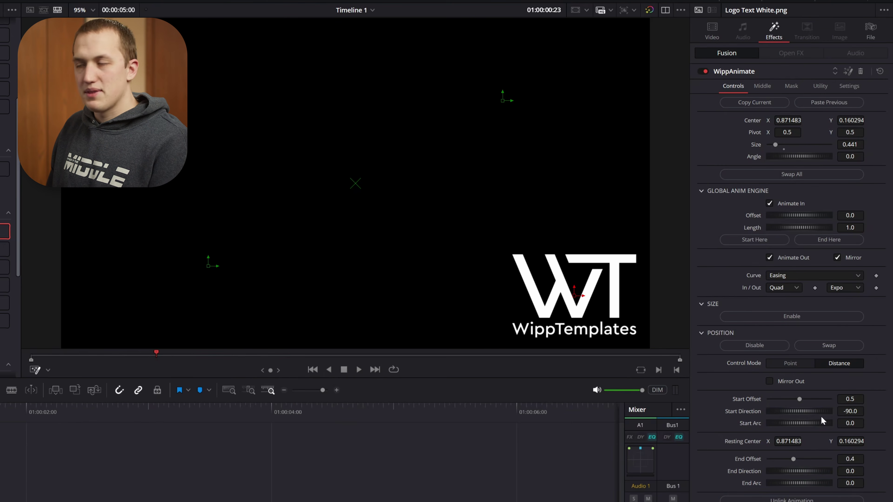
left_click(802, 384)
Switch the Position Control Mode to Point and back to Distance, and return the playhead to the first frame.
left_click(797, 367)
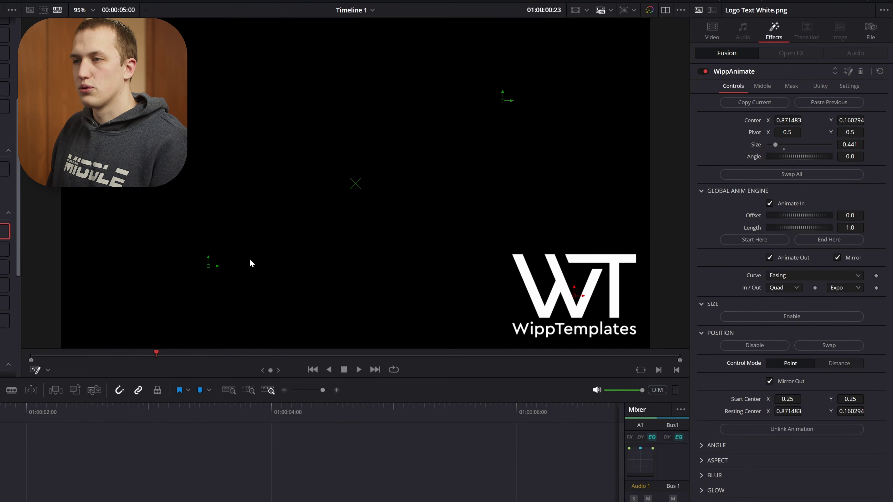
left_click(844, 365)
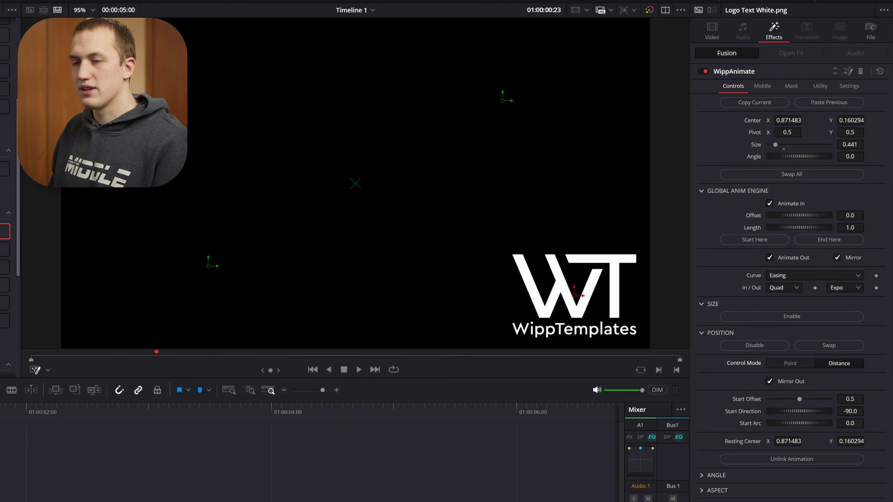
key("Home")
mouse_move(574, 296)
left_mouse_down()
mouse_move(480, 60)
mouse_move(502, 36)
mouse_move(492, 37)
mouse_move(539, 38)
mouse_move(574, 110)
mouse_move(590, 304)
left_mouse_up()
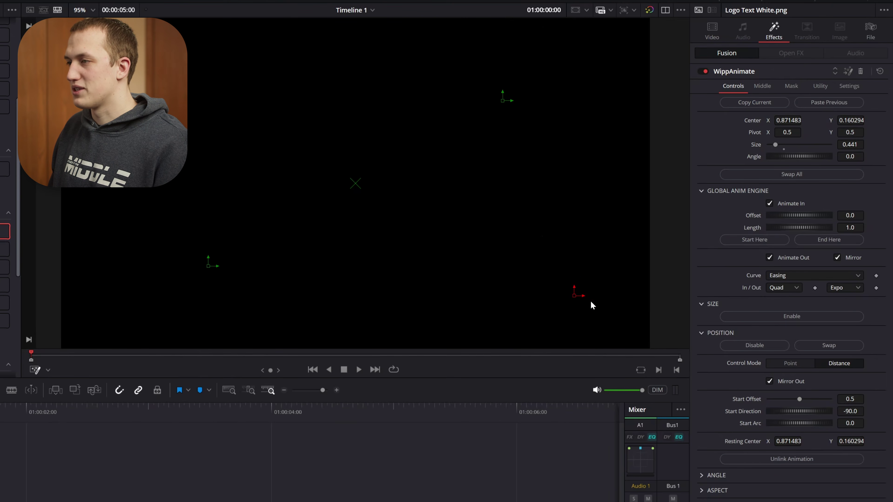
Switch the Position animation's Control Mode to Point.
left_click(807, 367)
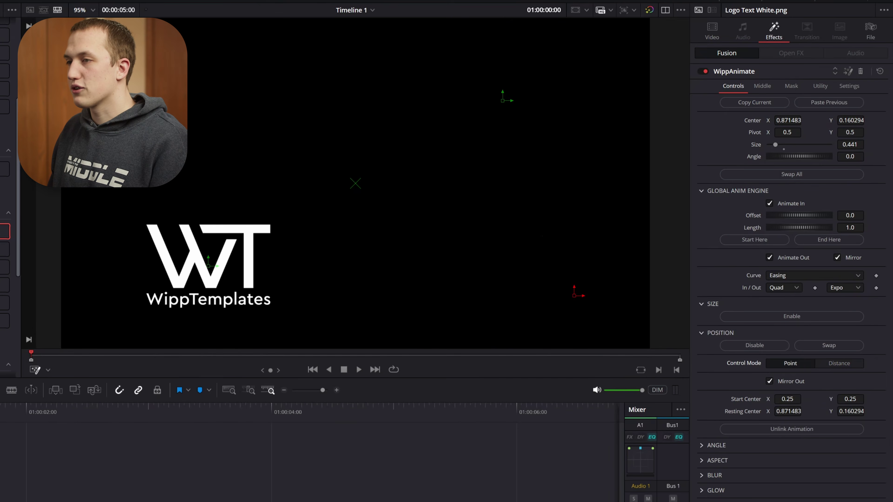
left_click_drag(574, 294, 573, 325)
key("ctrl+z")
key("ctrl+z")
key("ctrl+z")
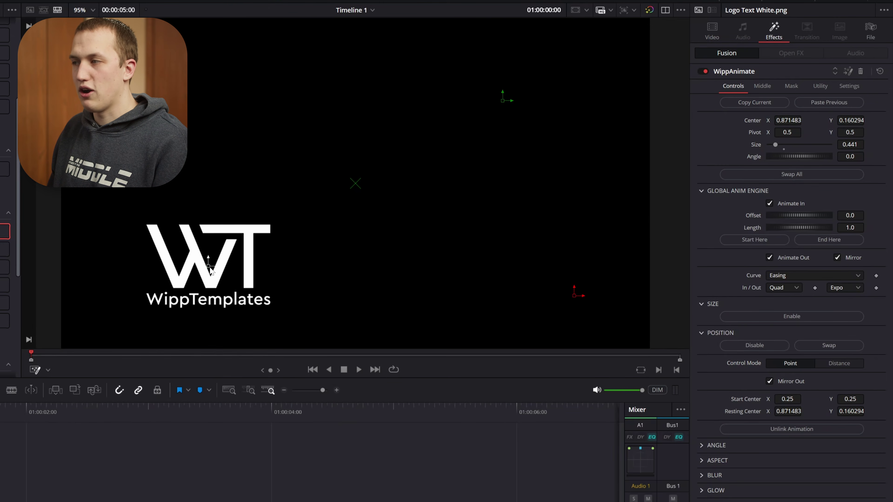
Move the Position animation's start point down and outward to about X 0.142, Y 0.167.
left_click_drag(206, 267, 145, 293)
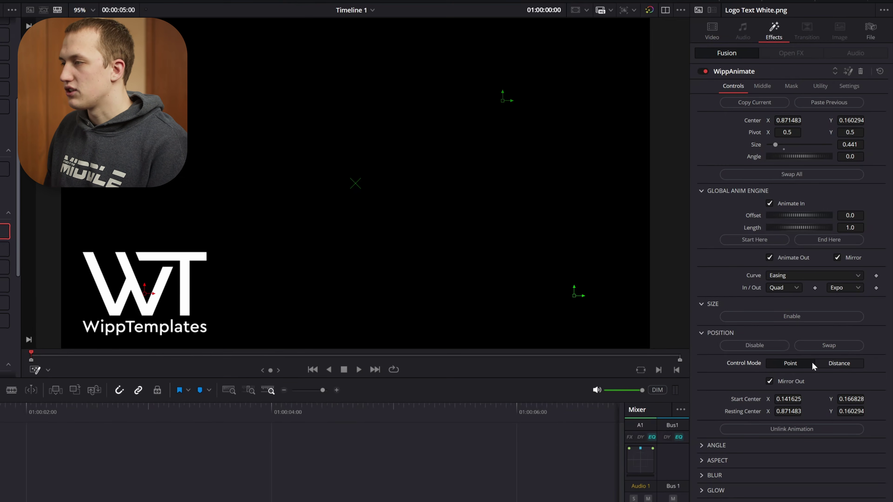
Disable the Position animation, enable the Size animation instead, and play the logo's intro.
left_click(753, 346)
left_click(771, 317)
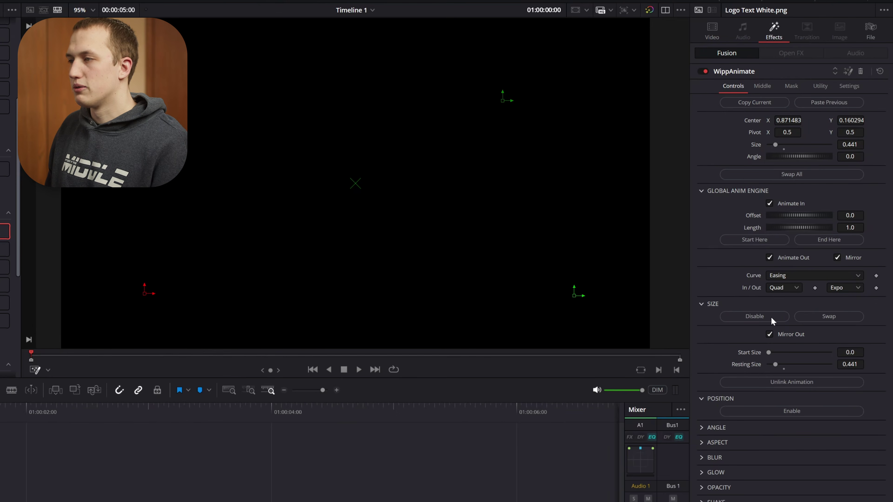
key("space")
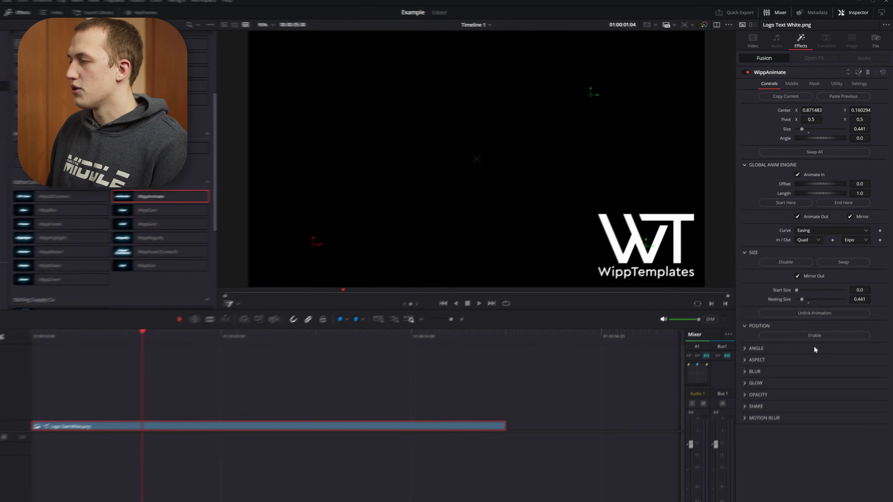
Re-enable the Position animation and unlink its timing from the global animation engine.
left_click(828, 335)
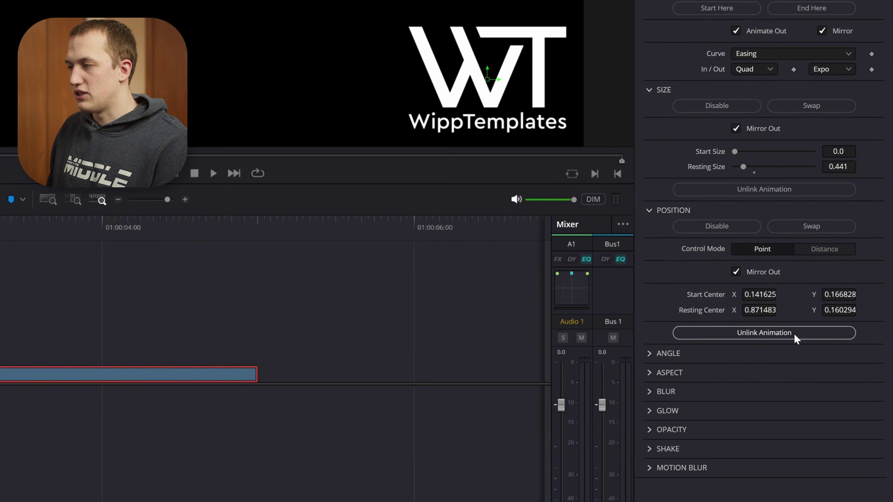
left_click(794, 333)
scroll(738, 282, "down", 3)
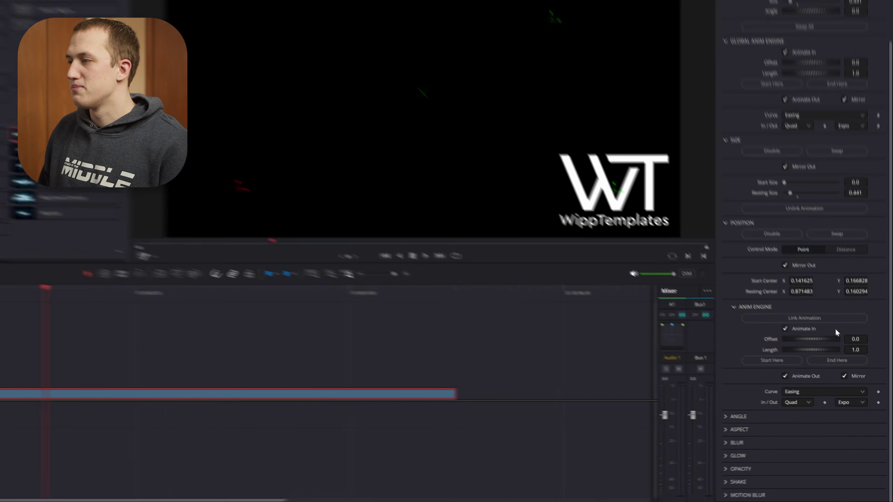
key("space")
key("space")
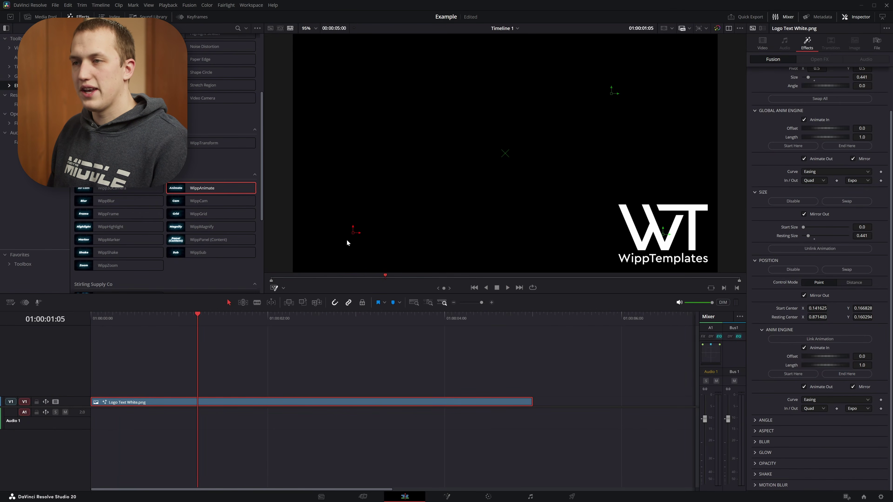
Set the Position animation's own Offset to about 0.884 and play the intro from the start.
left_click_drag(164, 318, 208, 319)
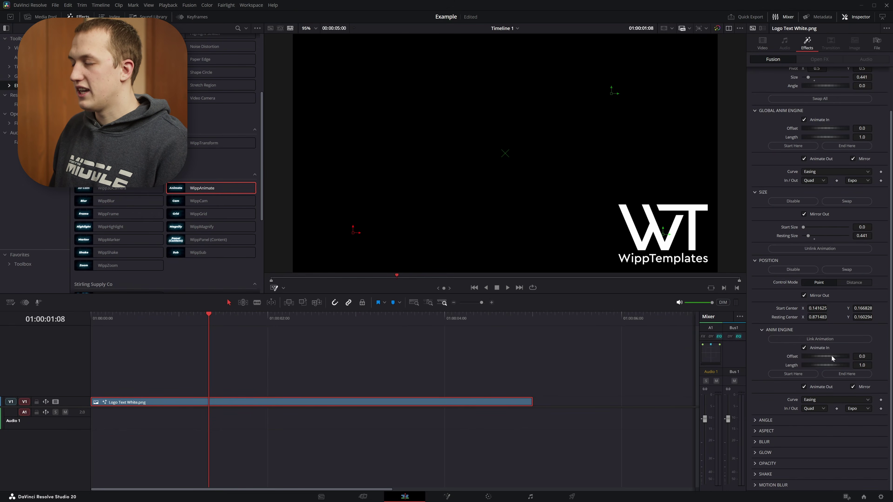
left_click_drag(824, 356, 845, 355)
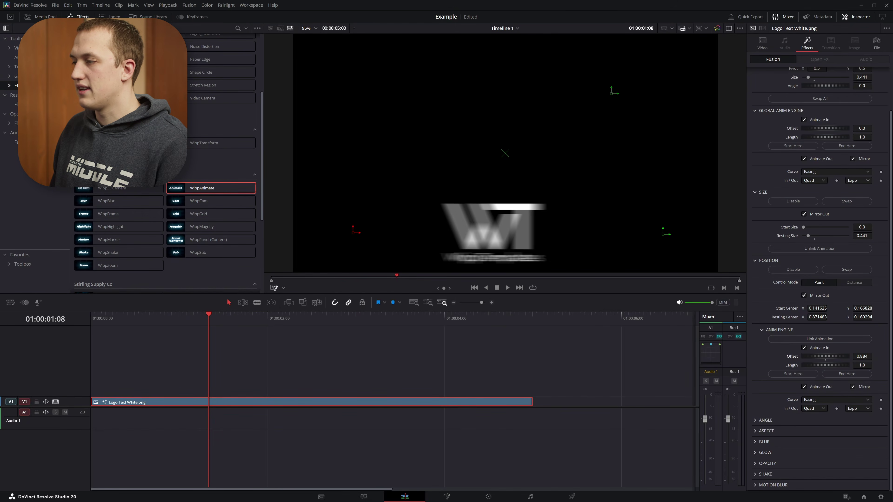
left_click_drag(150, 320, 89, 319)
key("space")
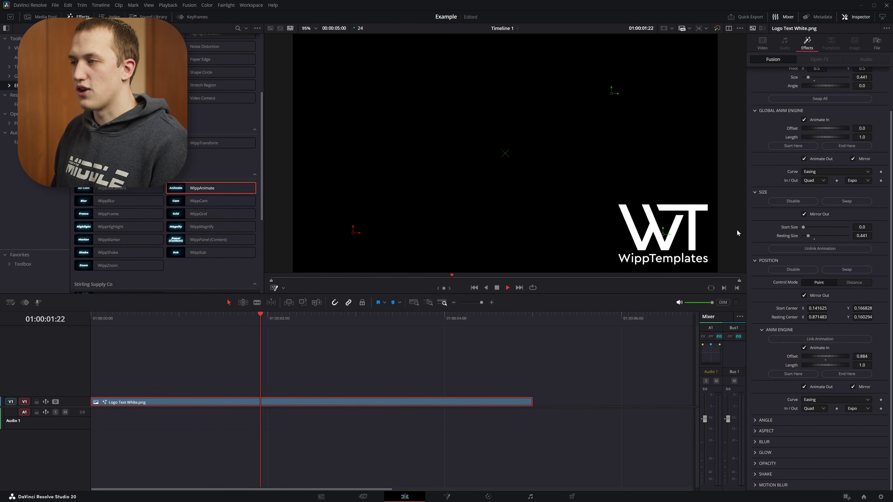
key("space")
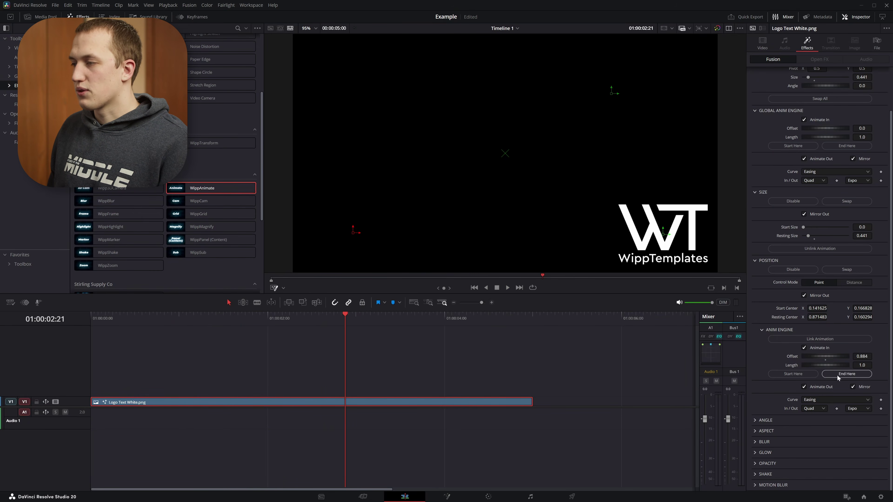
Start the Position animation at 01:00:00:16 and end it at 01:00:01:06, playing the retimed intro from the first frame.
left_click_drag(229, 318, 151, 322)
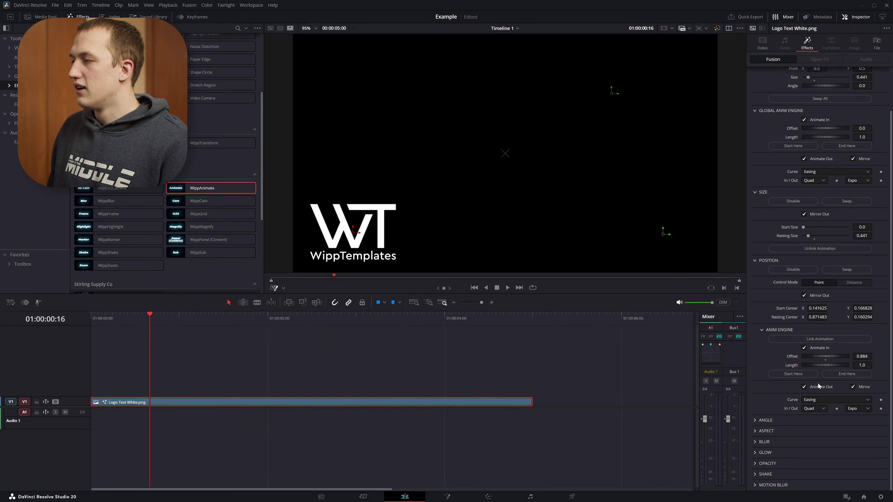
left_click(790, 373)
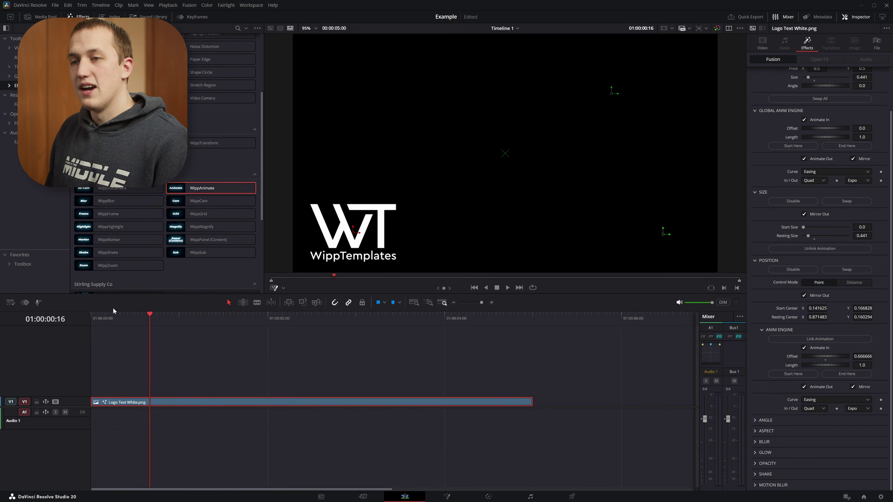
left_click(202, 319)
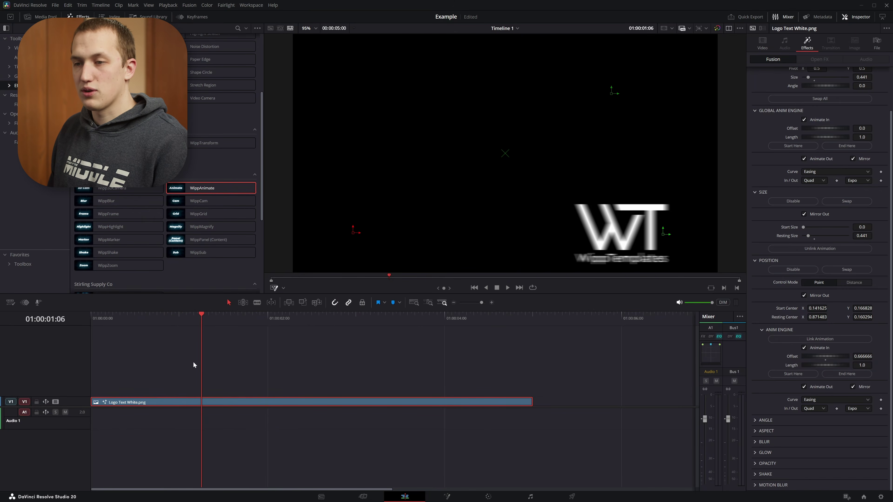
left_click(855, 374)
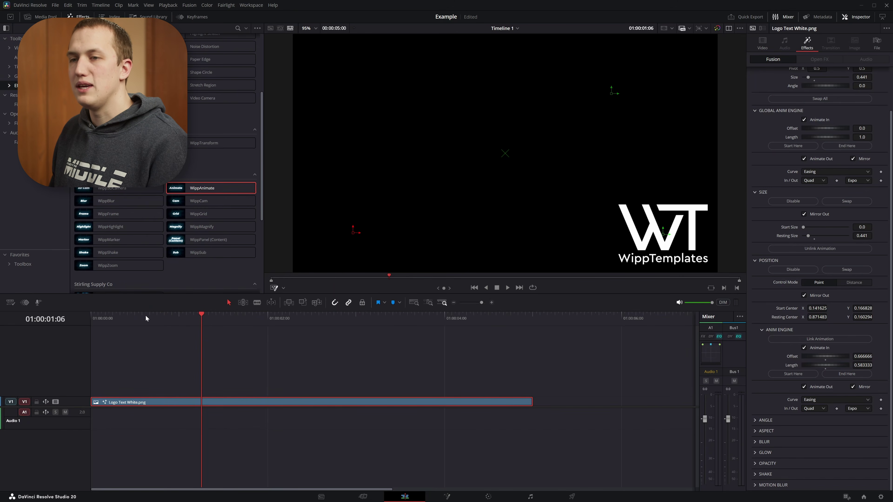
key("Home")
key("space")
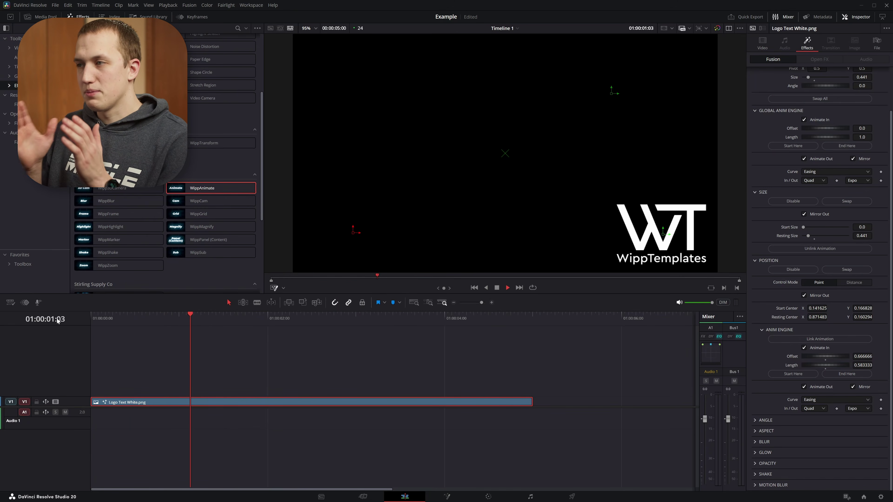
key("Home")
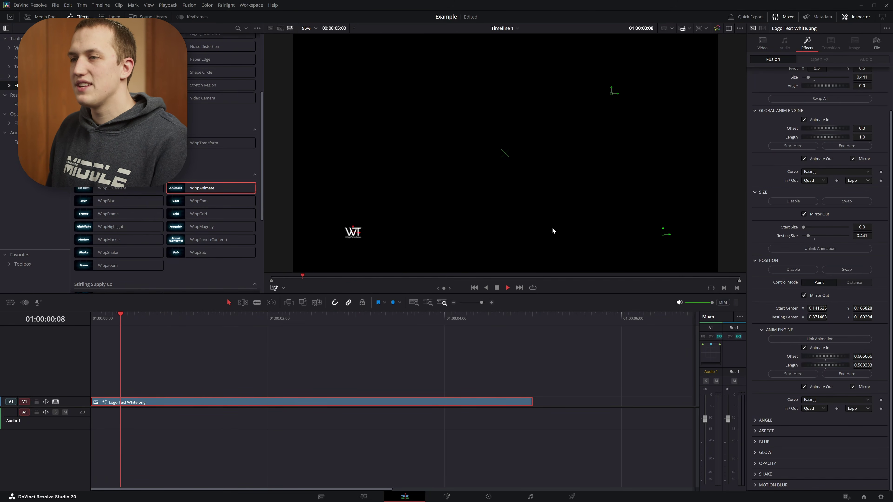
key("space")
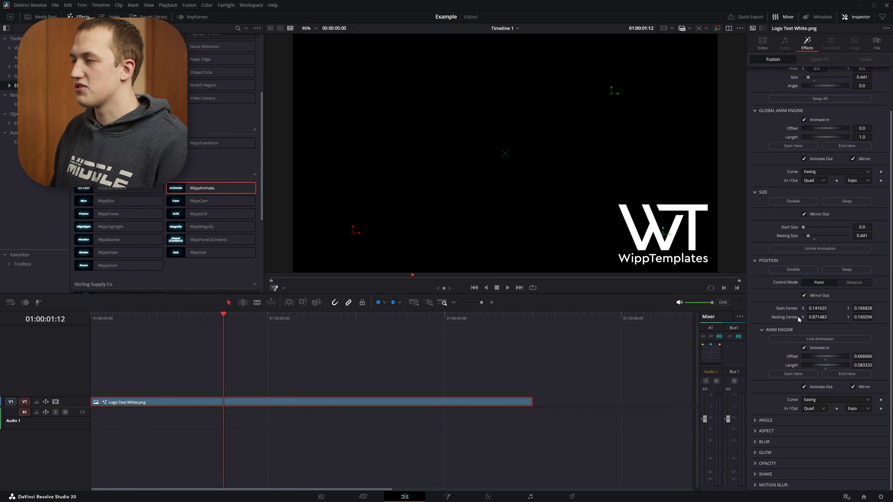
Swap the Position animation's start and resting points, and play the clip's intro and outro.
left_click(853, 270)
key("Home")
key("space")
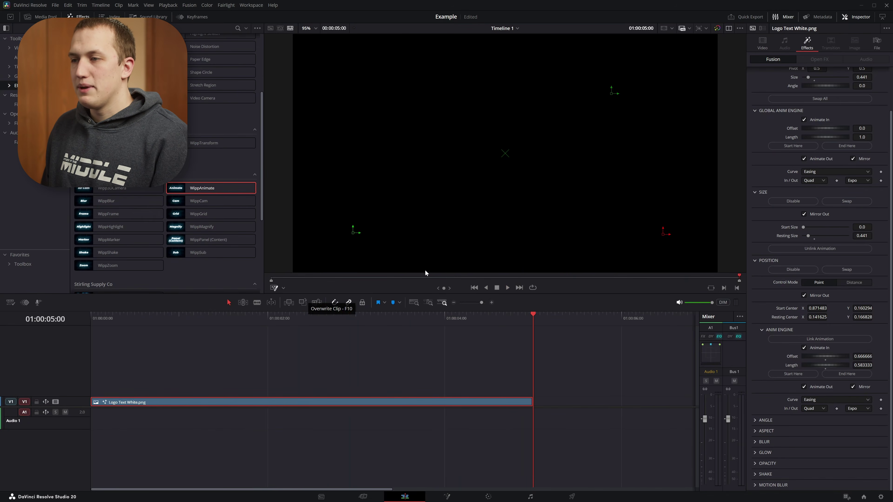
left_click(366, 316)
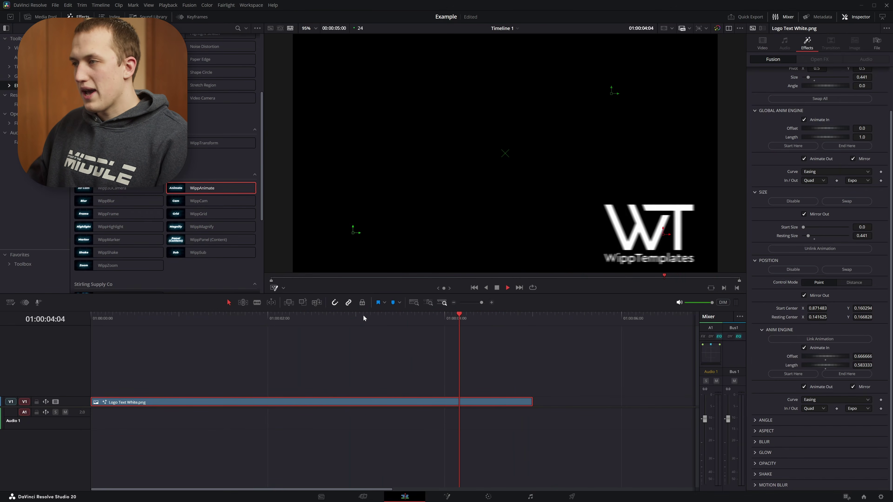
left_click(419, 319)
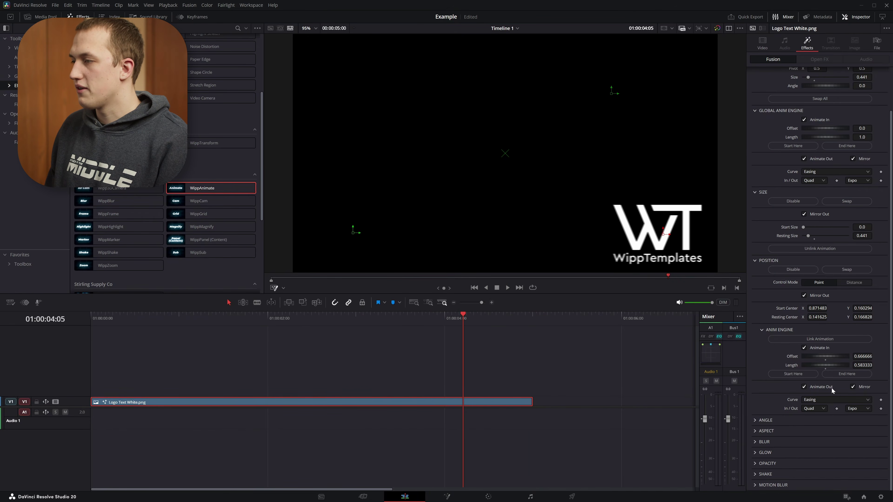
Turn off Animate Out in the Position animation's own engine, and play the clip's ending and its intro.
left_click(817, 387)
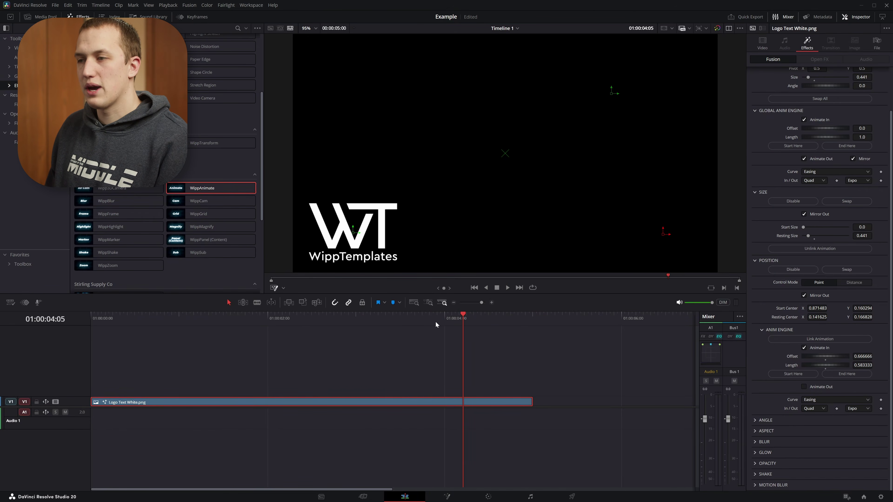
key("space")
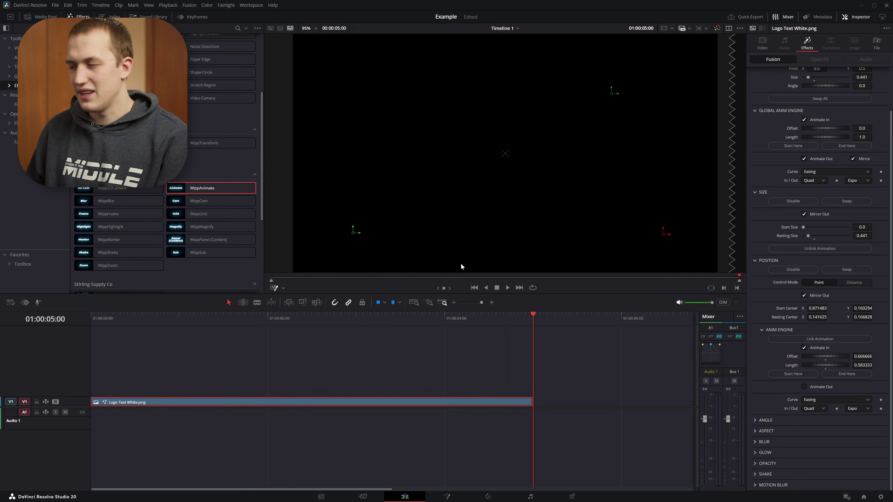
left_click_drag(422, 318, 2, 313)
key("space")
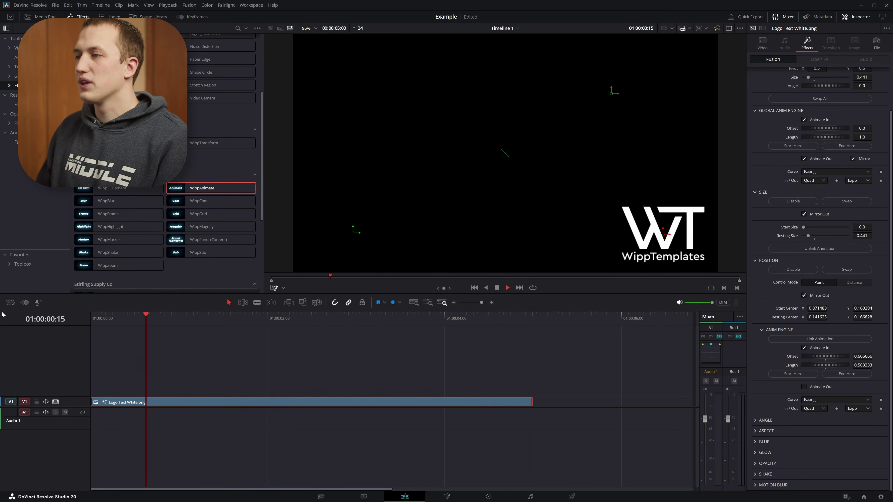
Stop playback and step back to the frame at 01:00:00:21, during the logo's move.
key("space")
key("Left")
key("Left")
key("Left")
key("Left")
key("Left")
key("Left")
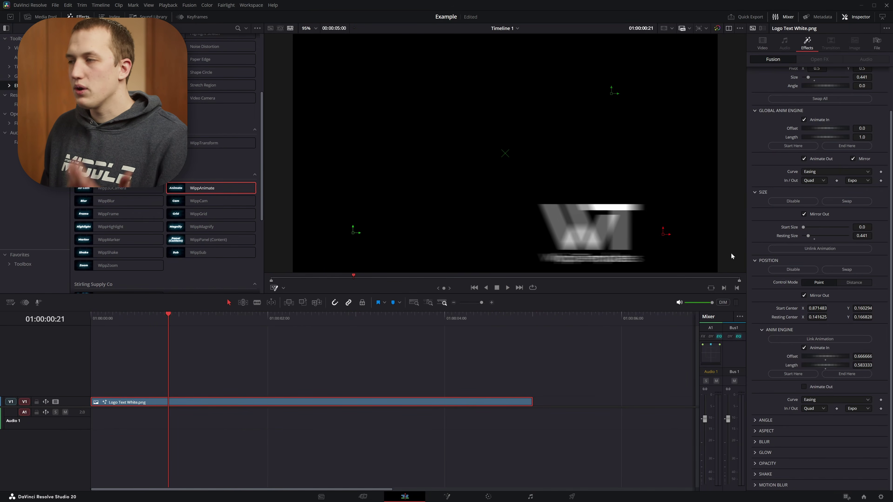
Collapse the Position and Size settings, set Motion Blur to 1.0, and play the intro.
left_click(754, 261)
left_click(754, 241)
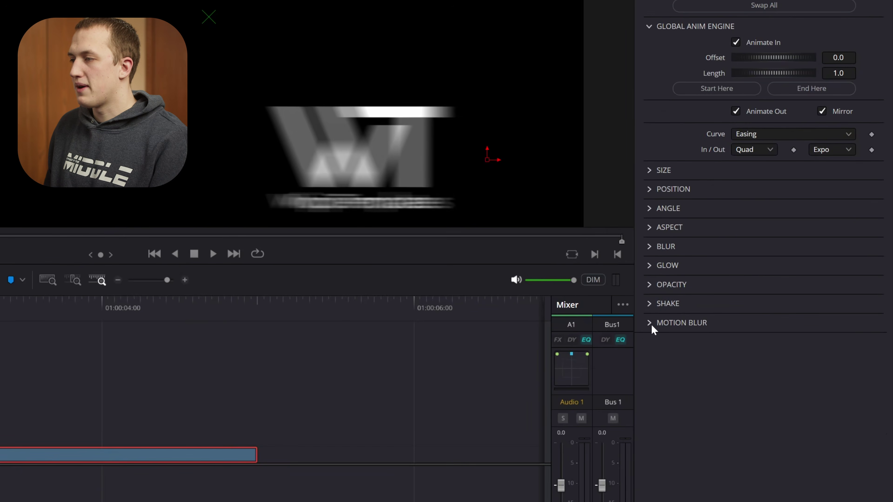
left_click(658, 325)
left_click_drag(768, 340, 814, 330)
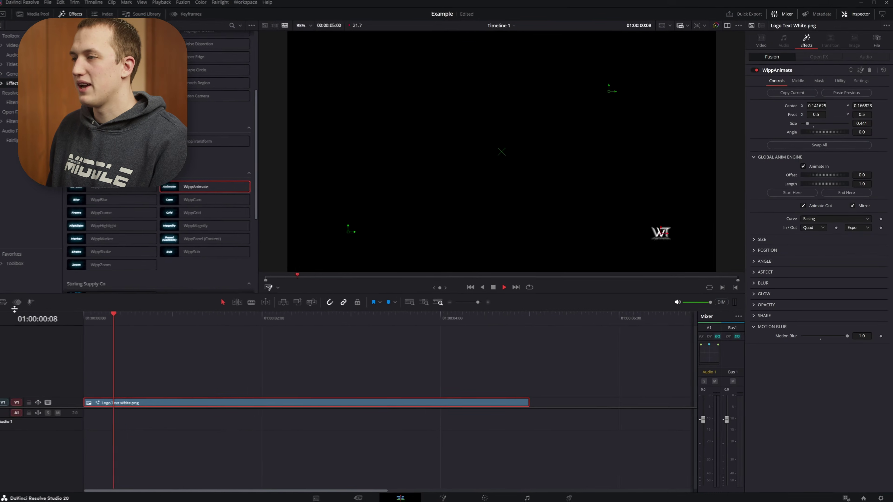
key("space")
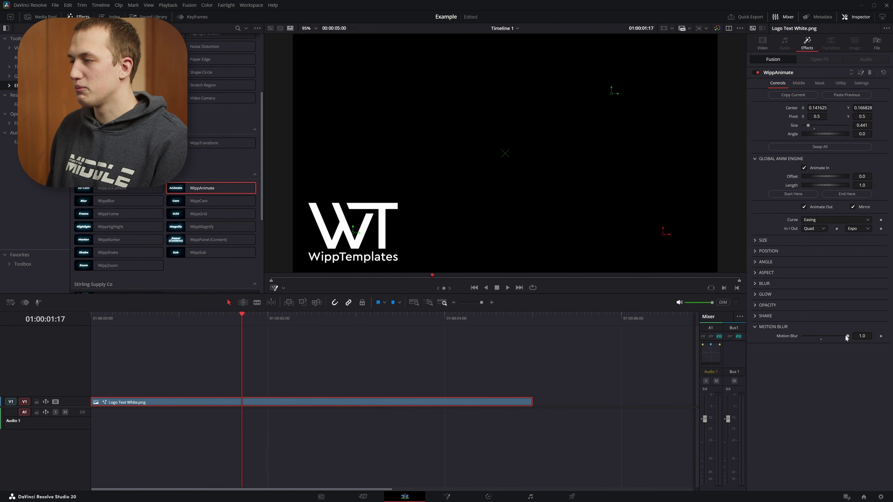
Lower Motion Blur to its minimum and replay the intro from the start.
left_click_drag(846, 338, 787, 336)
key("Home")
key("space")
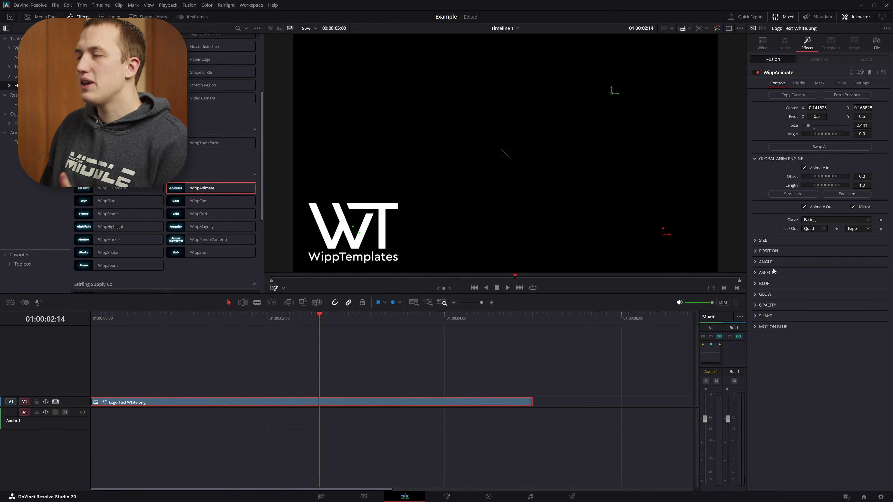
Enable the Angle and Aspect animations, collapsing each one's settings.
left_click(759, 262)
left_click(793, 271)
left_click(762, 262)
left_click(766, 272)
left_click(802, 283)
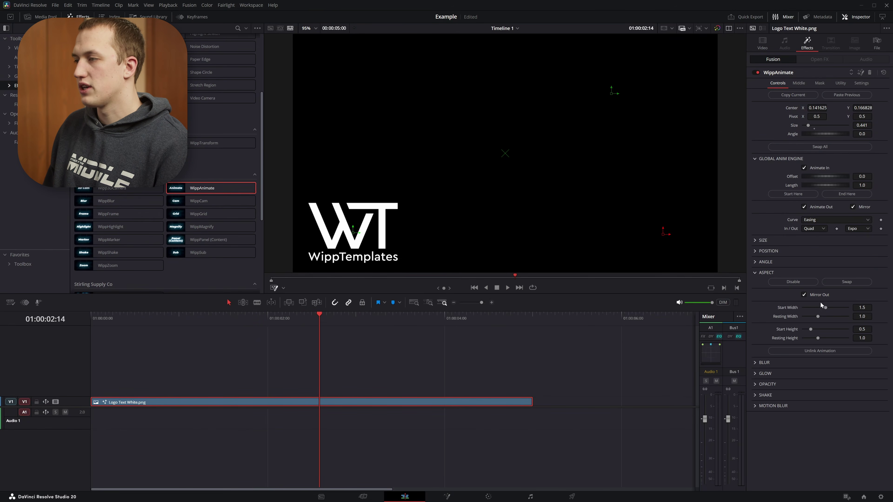
left_click(766, 273)
Enable the Blur animation and collapse its settings.
left_click(765, 284)
left_click(795, 292)
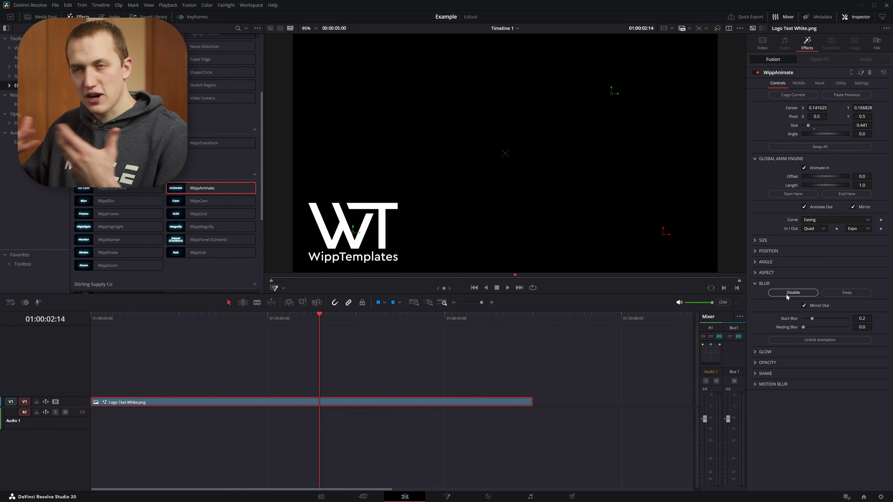
left_click(753, 284)
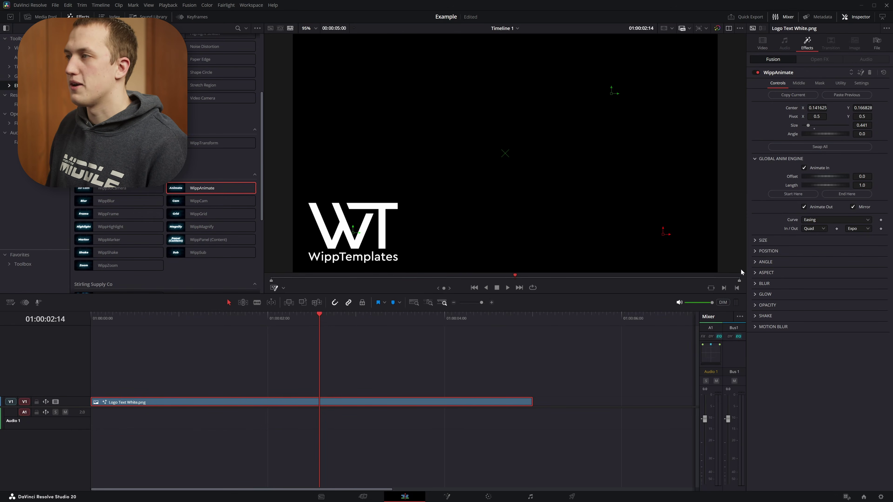
Enable WippAnimate's Middle animation for the logo clip.
left_click(798, 83)
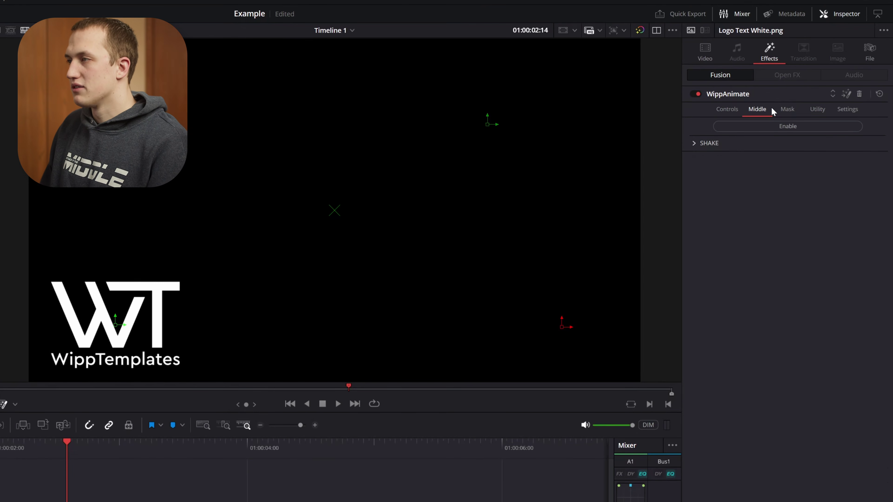
left_click(778, 124)
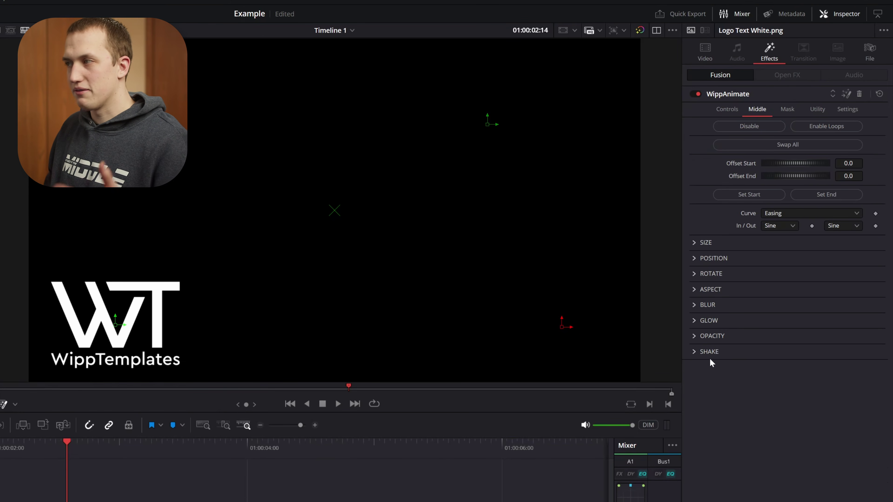
Reset WippAnimate on the logo clip and expand the Middle animation's Shake settings.
left_click(880, 95)
left_click(41, 457)
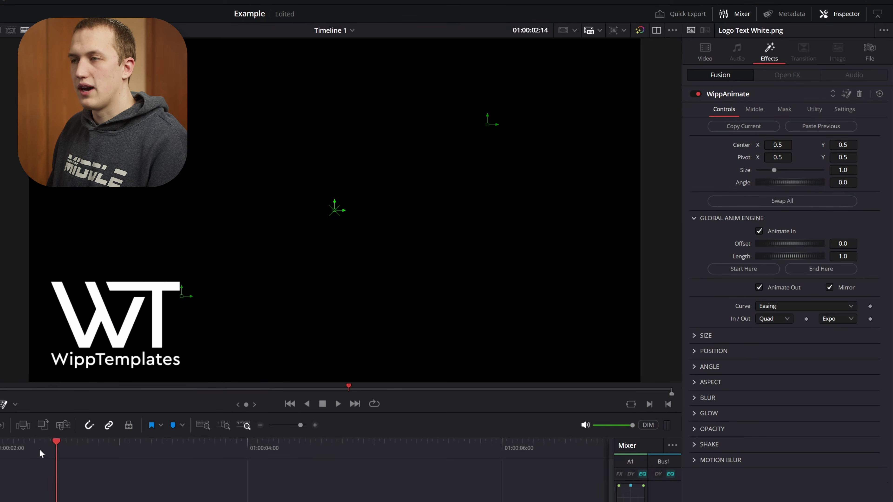
left_click(3, 454)
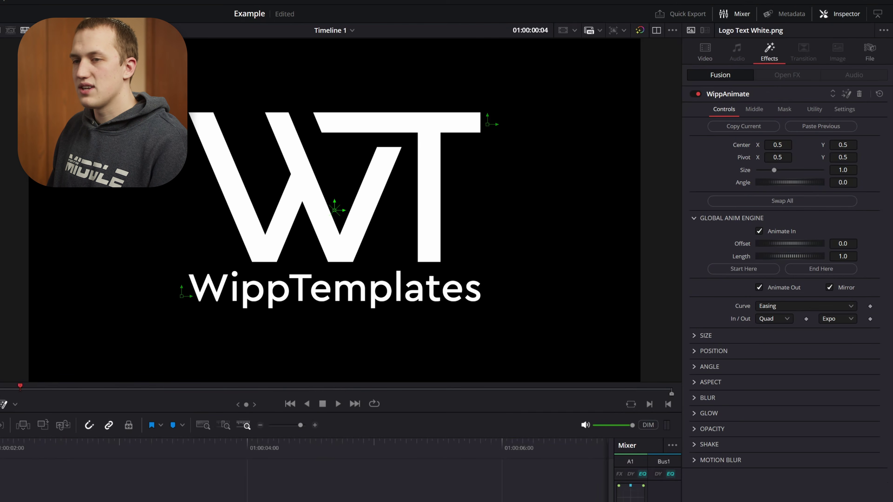
left_click(751, 109)
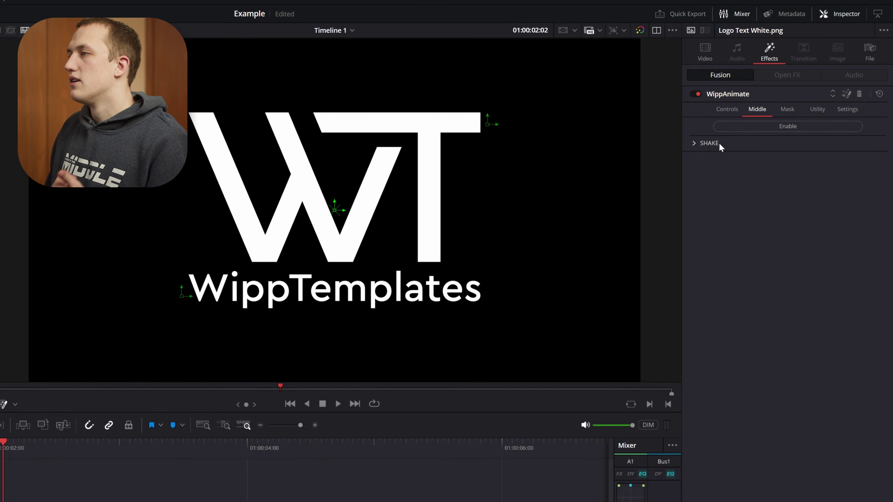
left_click(696, 141)
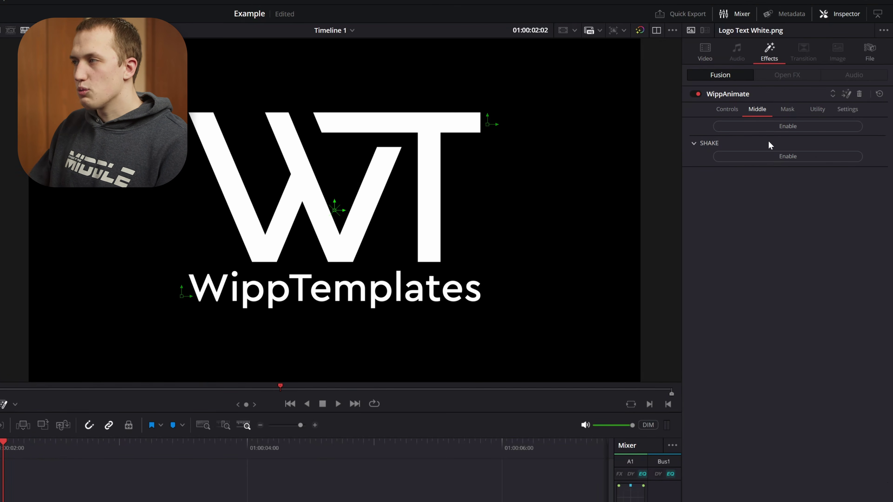
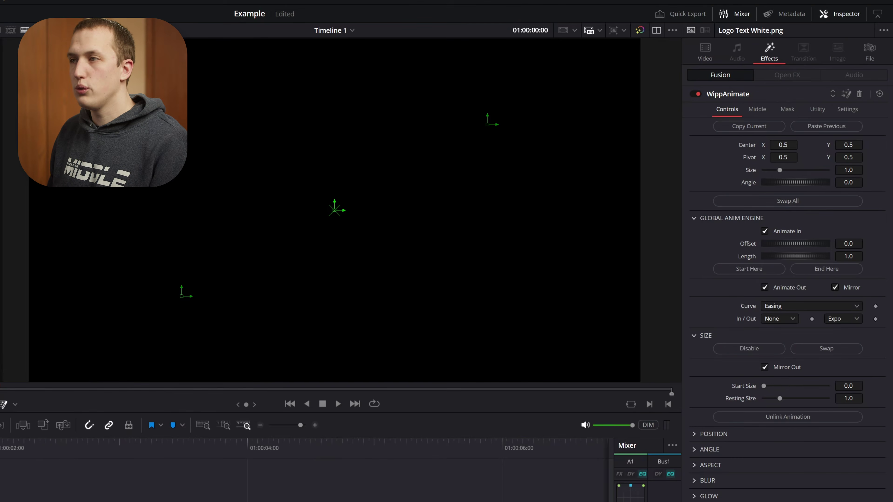
Change the global Out easing to Elastic and play the logo's intro with both the previous and new easing.
key("space")
key("space")
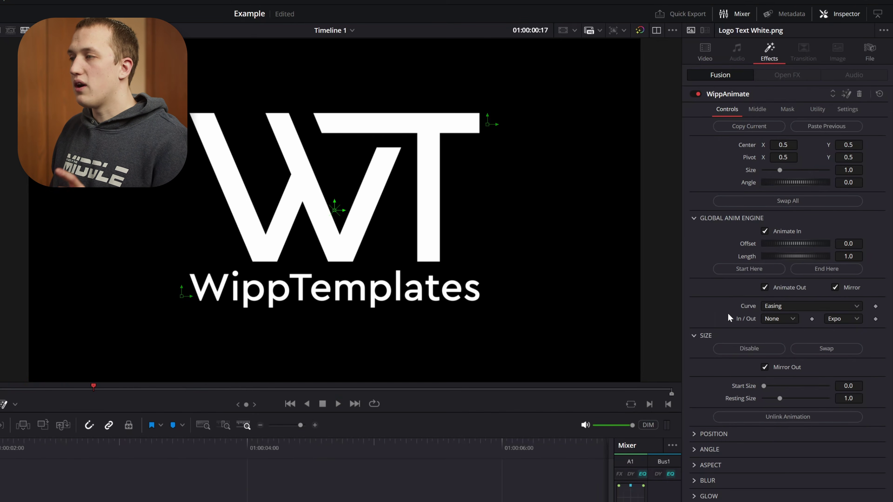
left_click(852, 318)
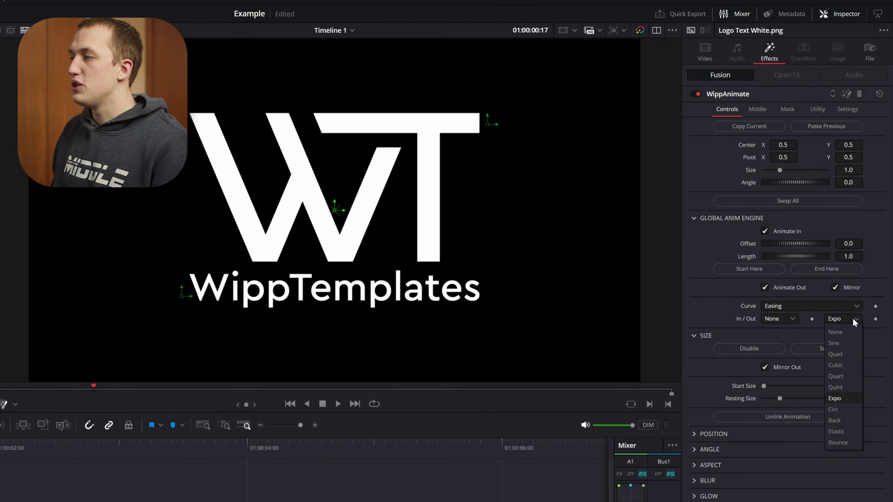
left_click(843, 431)
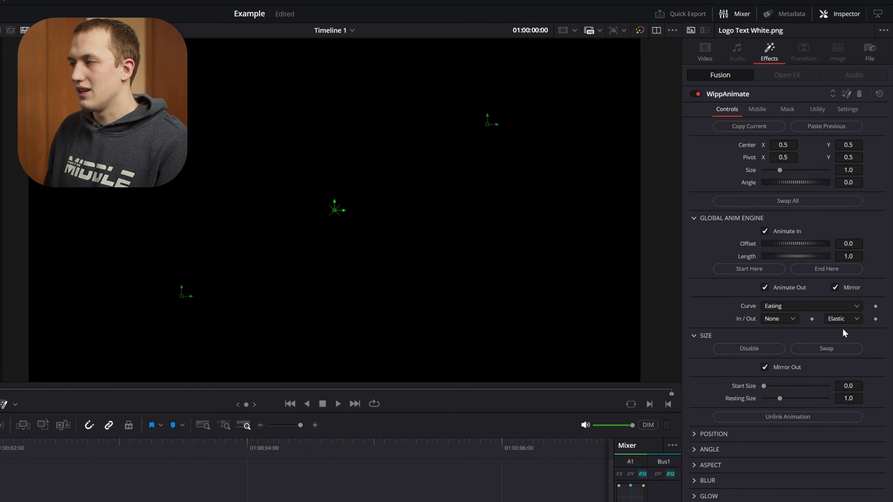
key("space")
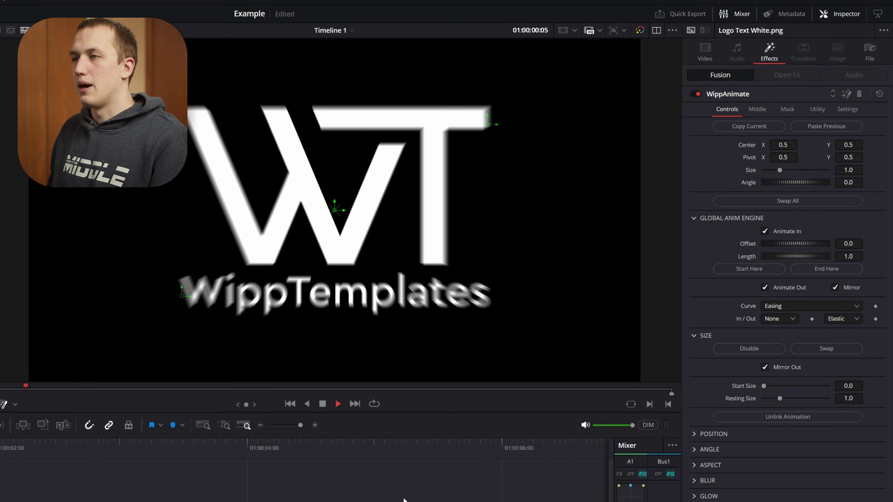
key("space")
key("Home")
key("space")
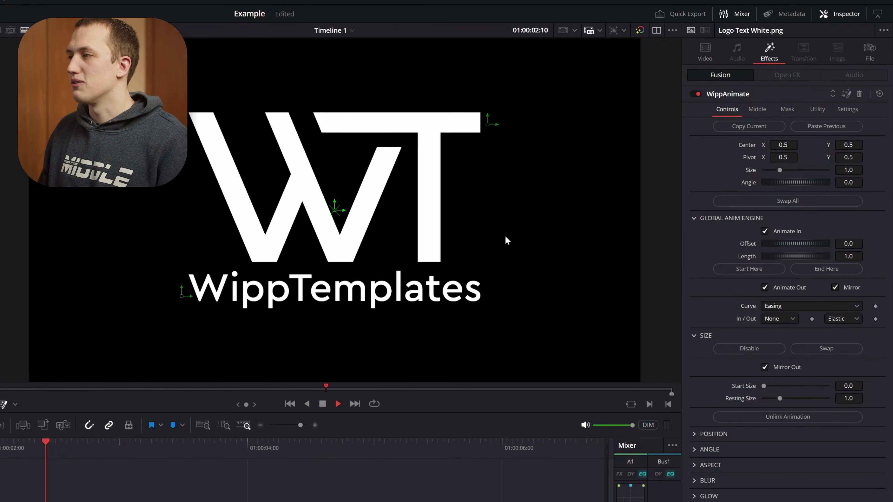
key("space")
Switch the global curve to Custom, adjust its handles slightly, and play the intro from the start.
left_click(782, 306)
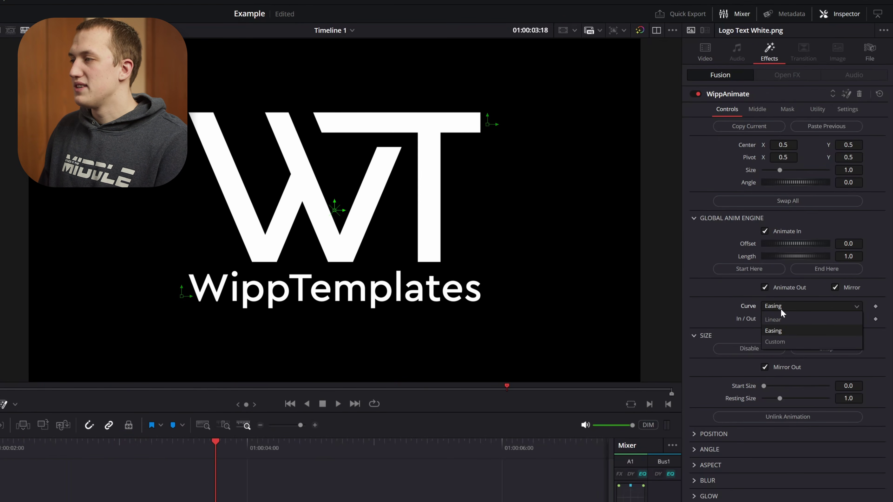
left_click(776, 342)
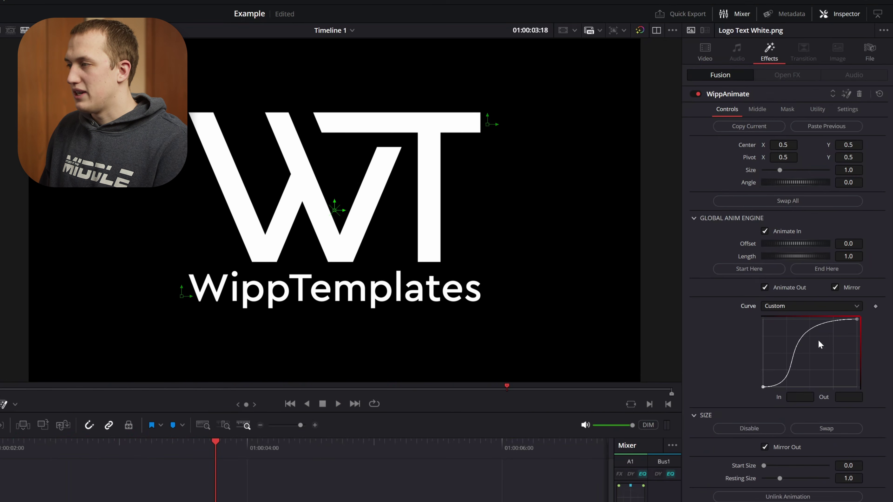
left_click_drag(847, 331, 875, 308)
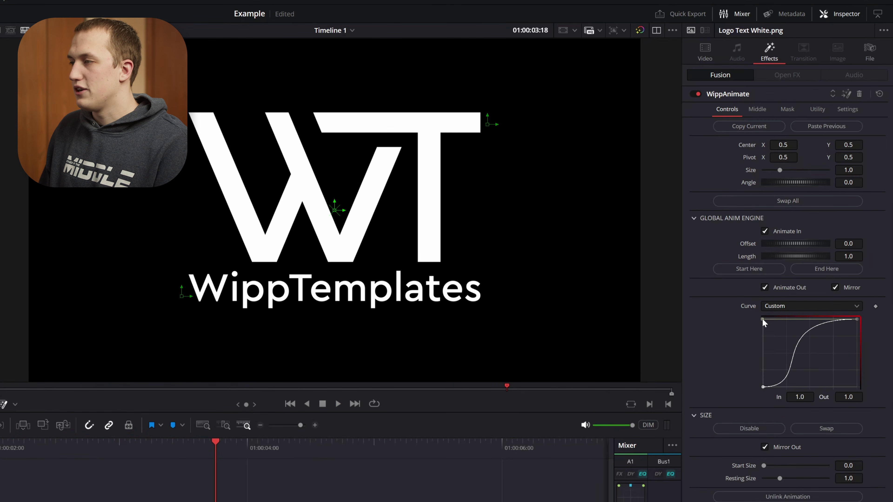
mouse_move(763, 318)
left_mouse_down()
mouse_move(779, 349)
mouse_move(765, 319)
left_mouse_up()
key("Home")
key("space")
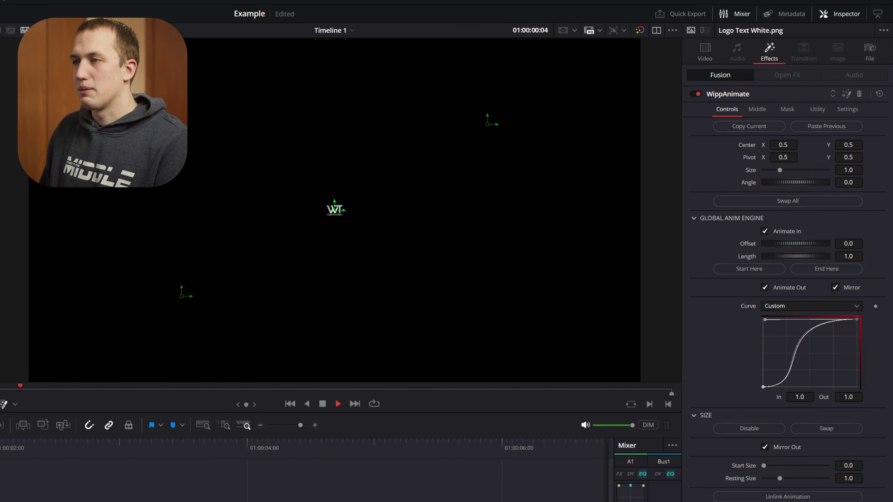
key("space")
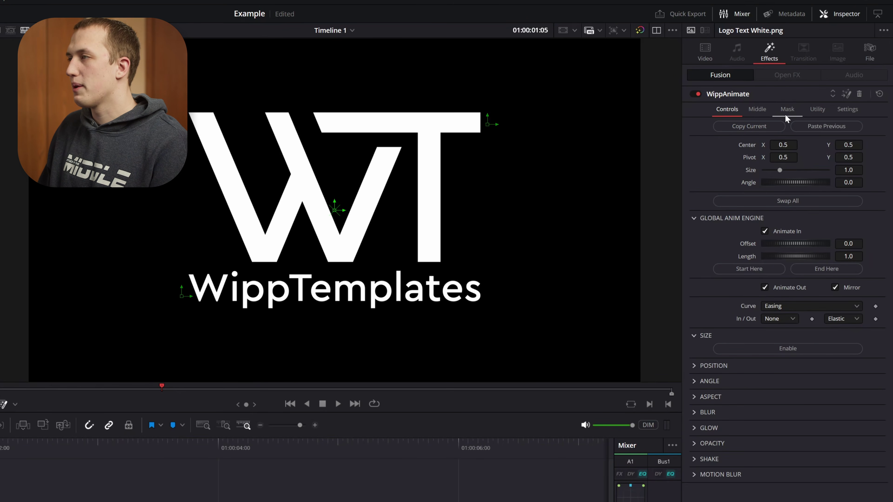
Enable WippAnimate's Mask for the logo clip.
left_click(784, 113)
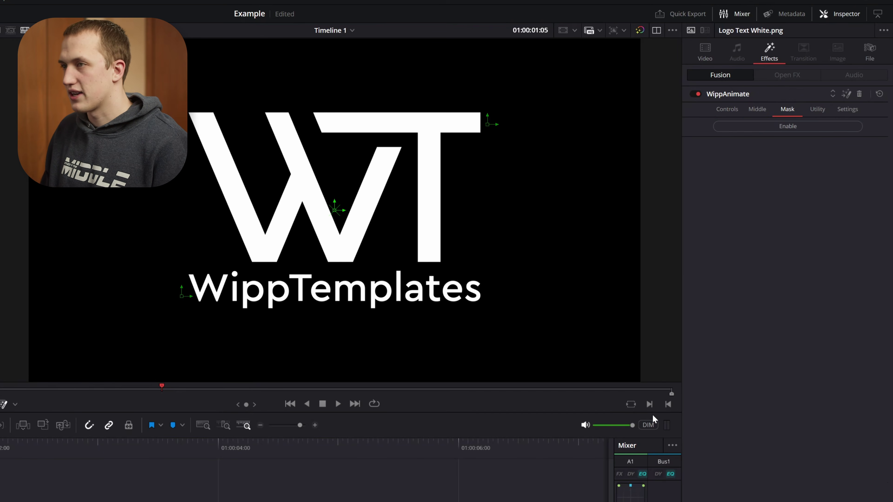
left_click(824, 124)
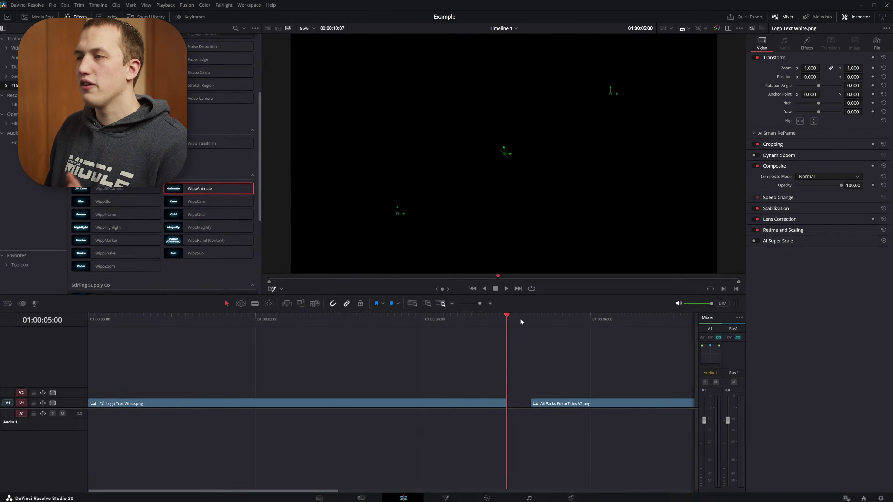
Apply WippAnimate to the All Packs EditorTitles V2.png clip and enable its Mask.
left_click_drag(519, 318, 462, 332)
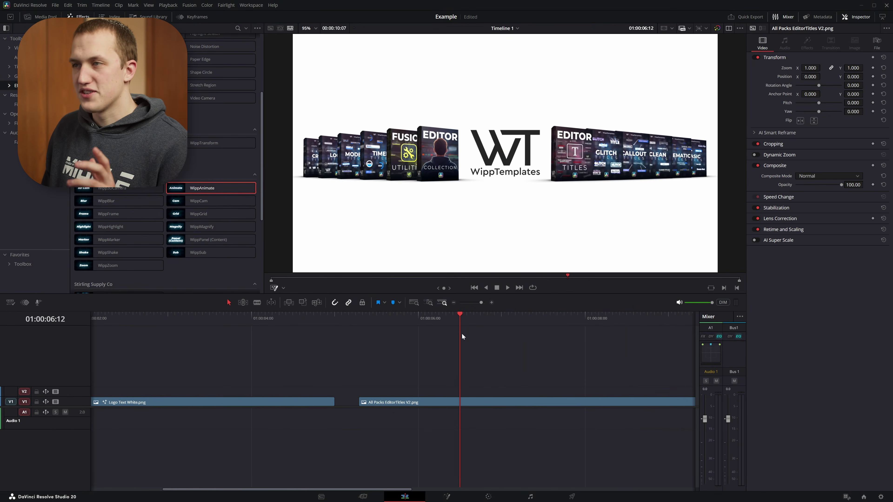
left_click(480, 403)
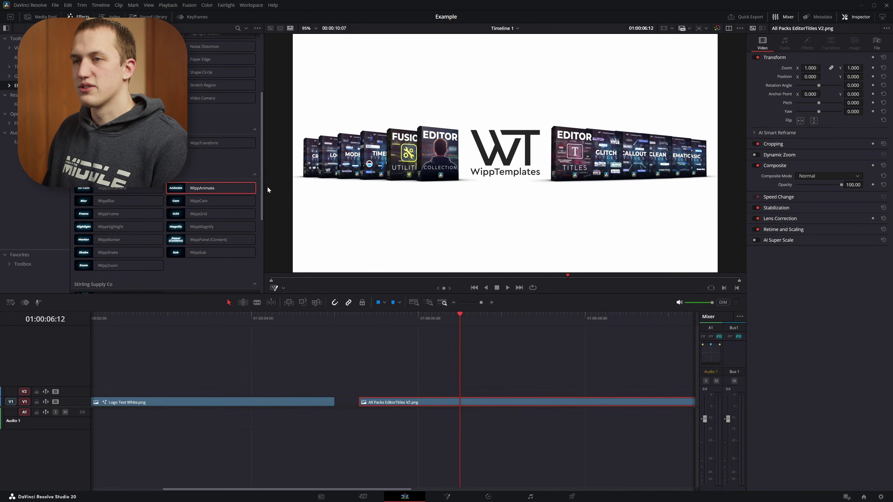
left_click_drag(195, 189, 485, 404)
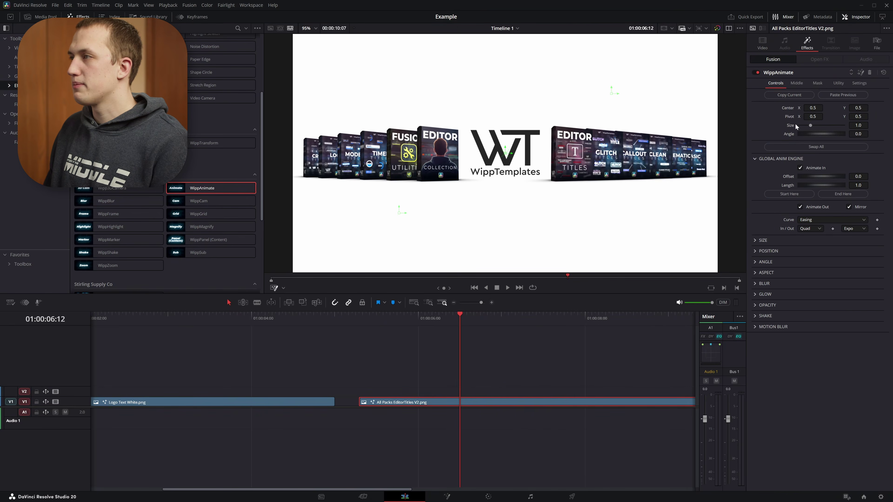
left_click(817, 83)
left_click(791, 94)
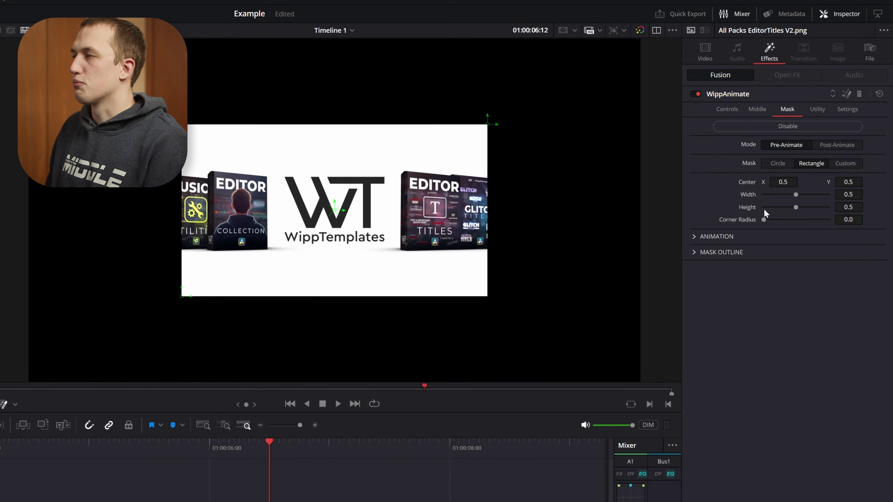
Try moving the mask's center in the viewer in Pre-Animate mode and in Post-Animate mode.
left_click_drag(335, 212, 312, 227)
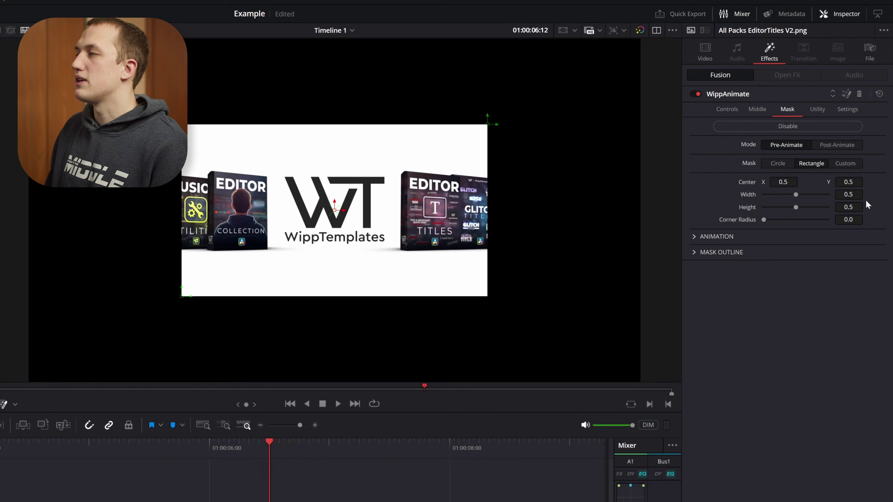
left_click(841, 149)
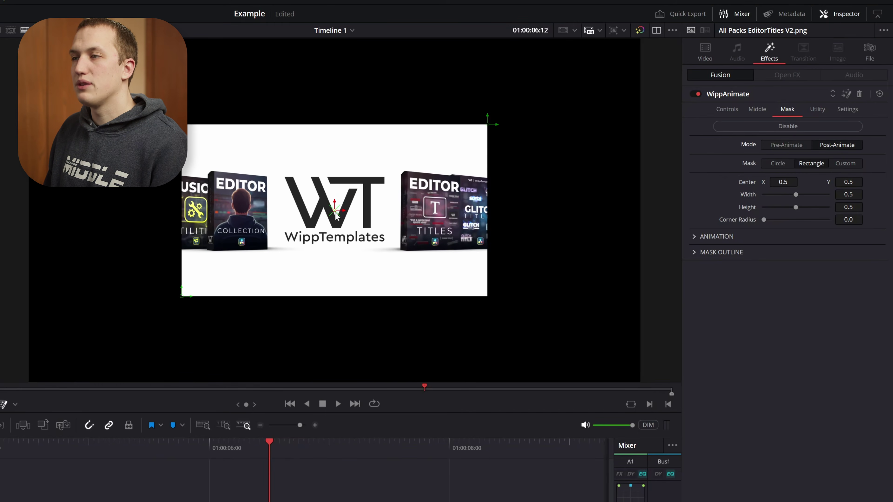
left_click_drag(339, 214, 376, 221)
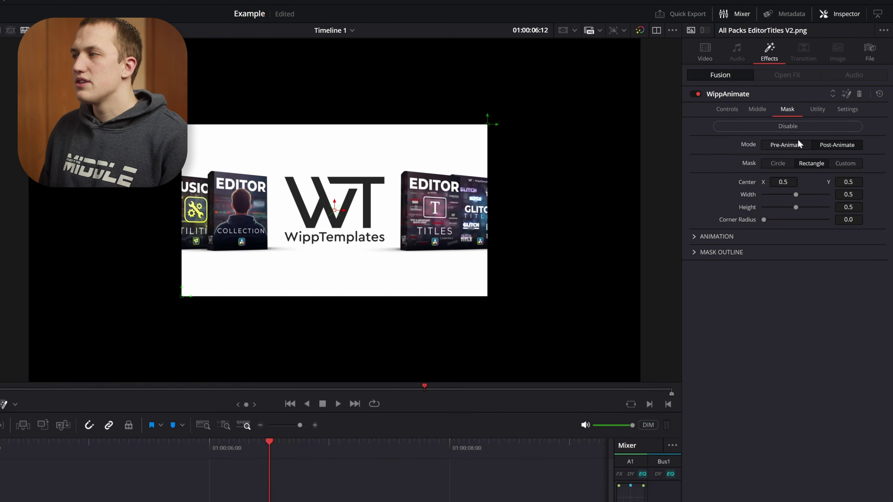
Return the mask to Pre-Animate mode and set the rectangle's width and height to 1.0 and corner radius to 0.087.
left_click(795, 144)
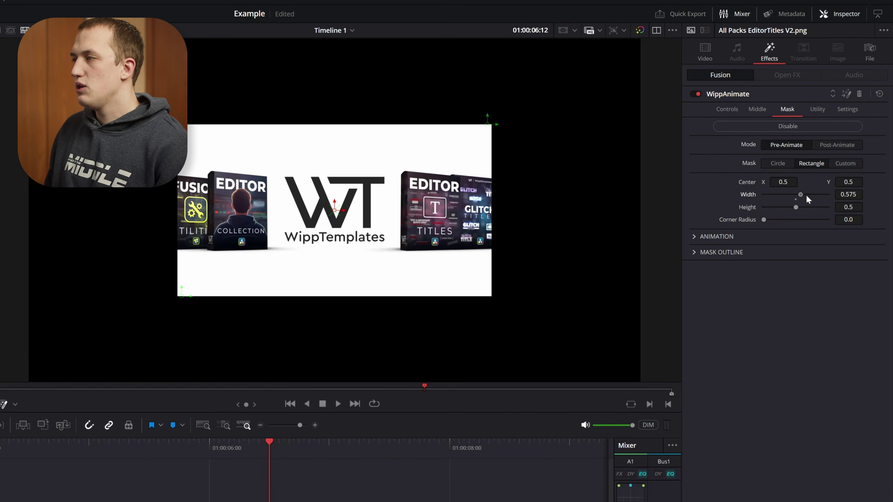
left_click_drag(795, 195, 850, 209)
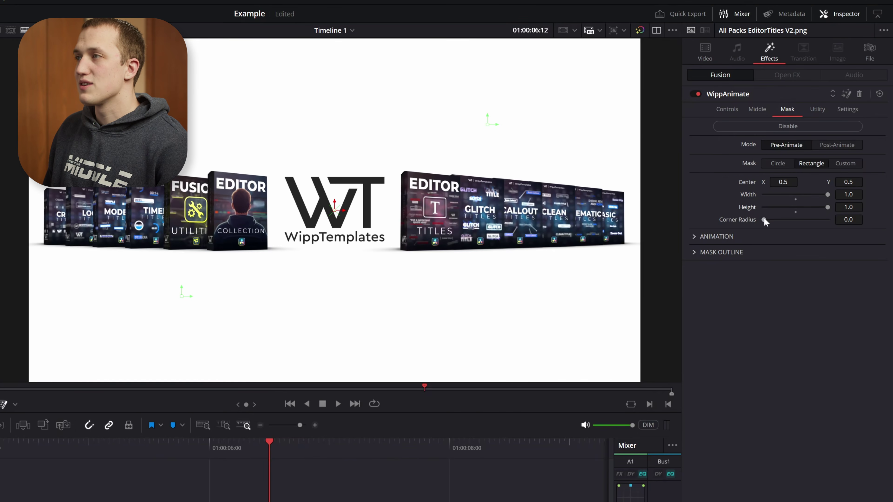
left_click_drag(764, 219, 769, 220)
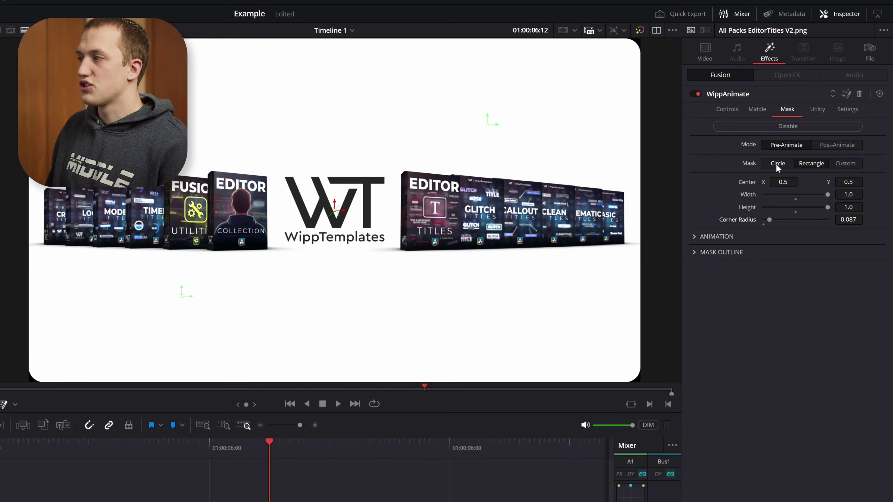
Switch the mask shape to Circle, set its size to 0.614, and reset its center.
left_click(776, 164)
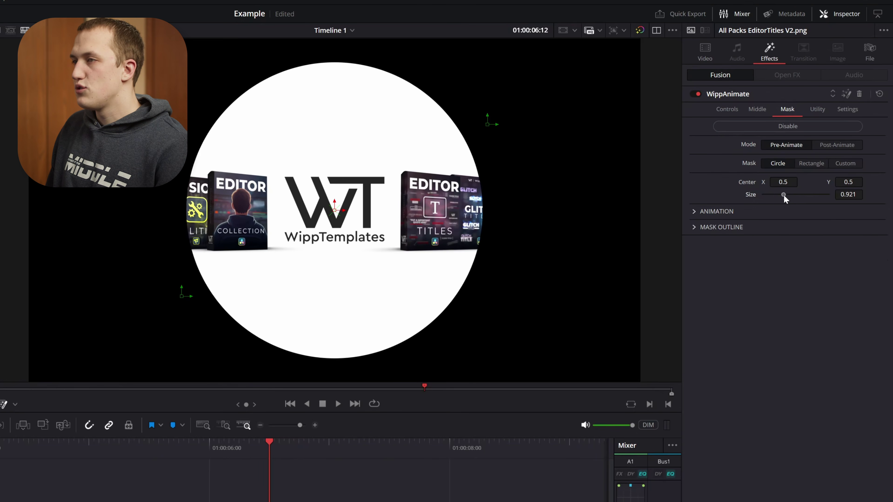
mouse_move(784, 195)
left_mouse_down()
mouse_move(771, 195)
mouse_move(773, 182)
mouse_move(808, 182)
mouse_move(790, 182)
left_mouse_up()
double_click(749, 181)
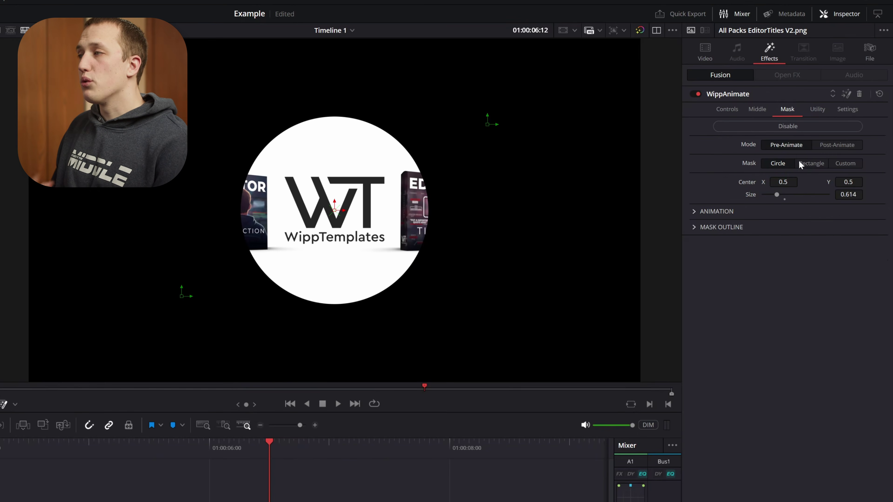
Switch the mask to Rectangle with width 0.197, height 0.308 and corner radius 0.309.
left_click(805, 165)
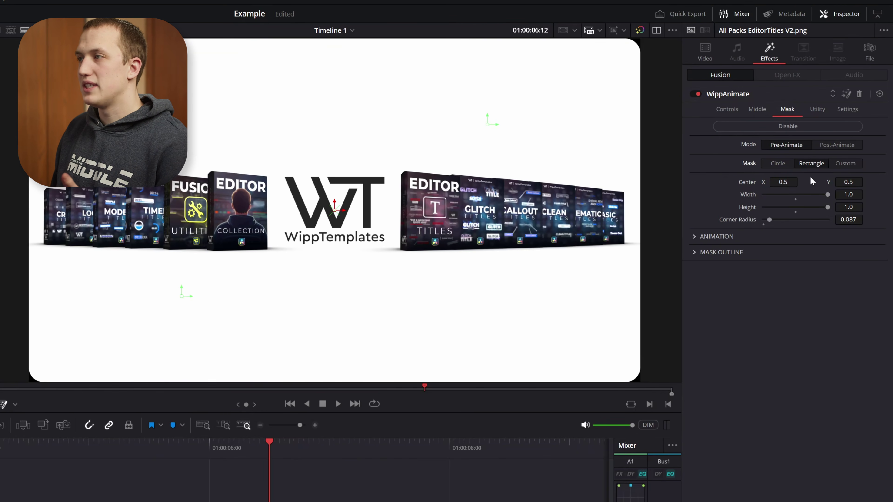
left_click_drag(769, 219, 766, 228)
left_click_drag(827, 194, 778, 197)
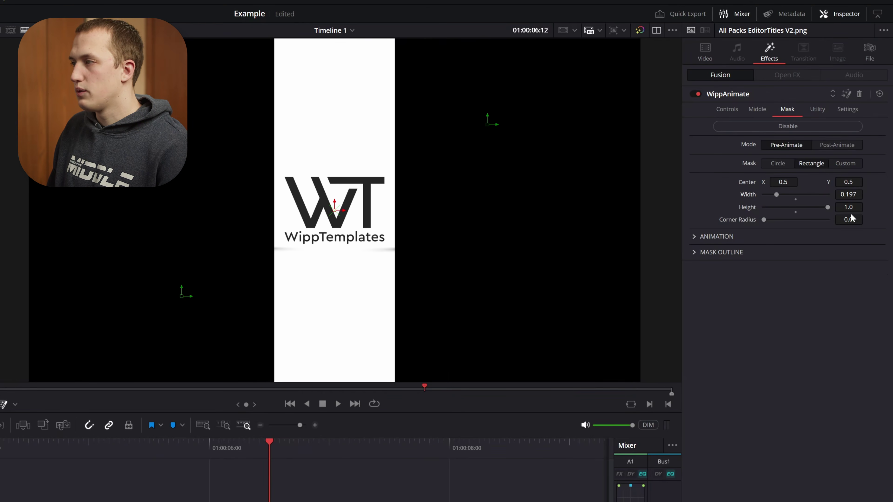
mouse_move(850, 211)
left_mouse_down()
mouse_move(811, 211)
mouse_move(864, 220)
left_mouse_up()
left_click_drag(848, 207, 847, 207)
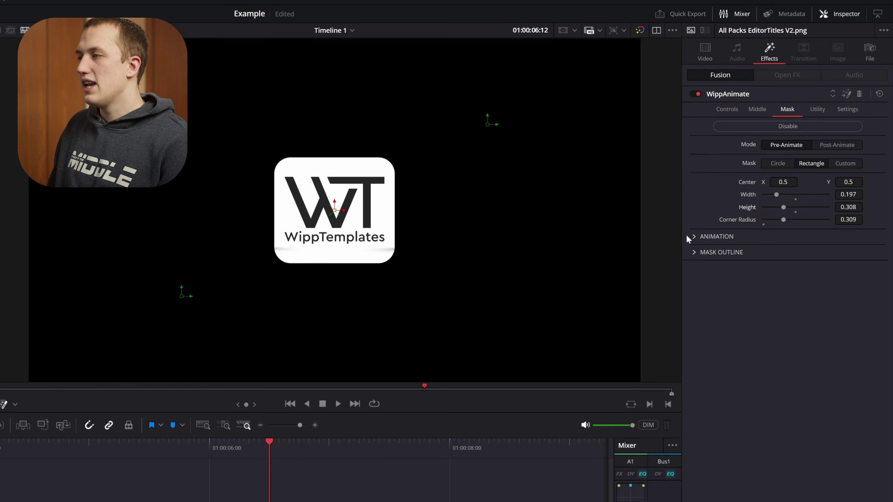
Enable the rectangle mask's Animation and play the clip from near its start.
left_click(691, 237)
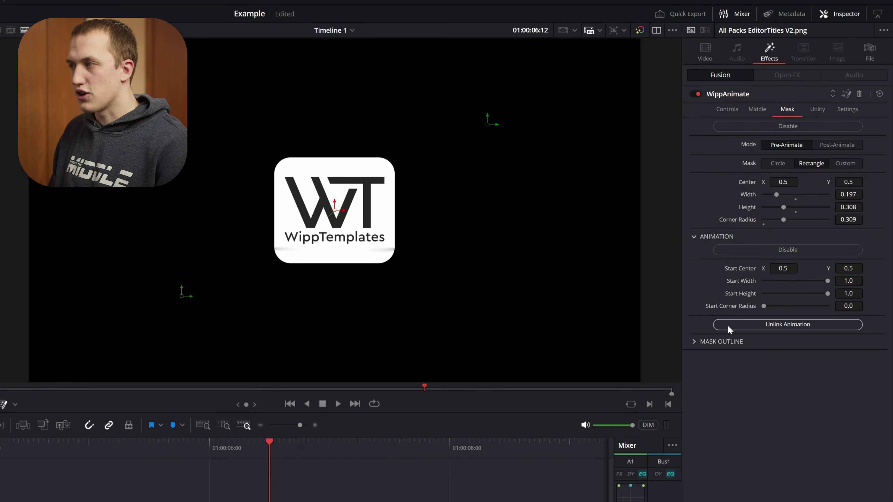
left_click(126, 449)
key("space")
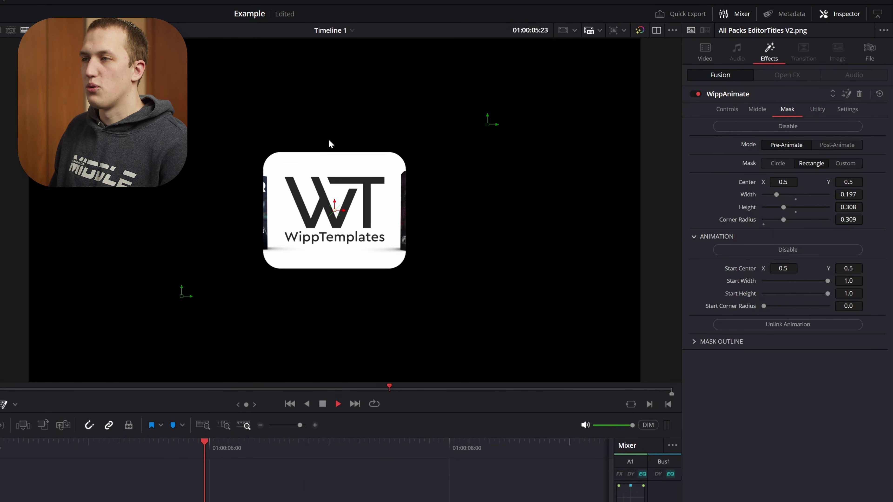
key("space")
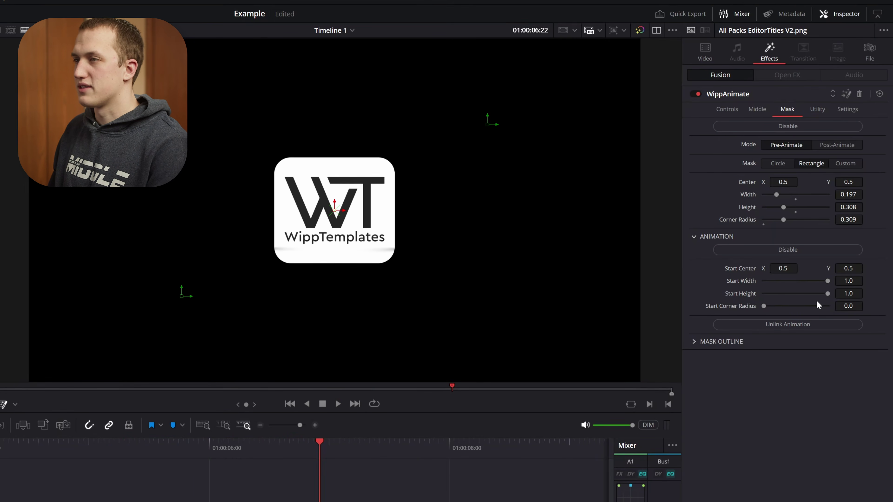
Enable the Position animation in Point mode and move the masked image's resting center to about 0.88, 0.18.
left_click(734, 110)
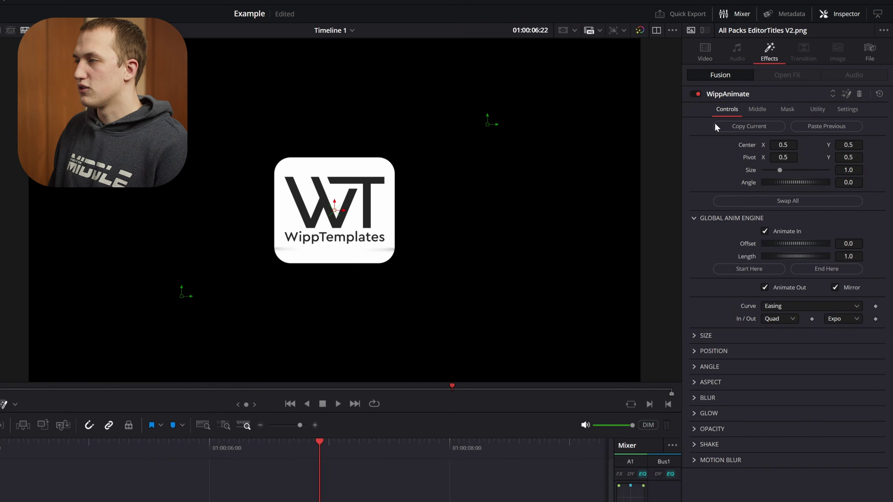
left_click(696, 351)
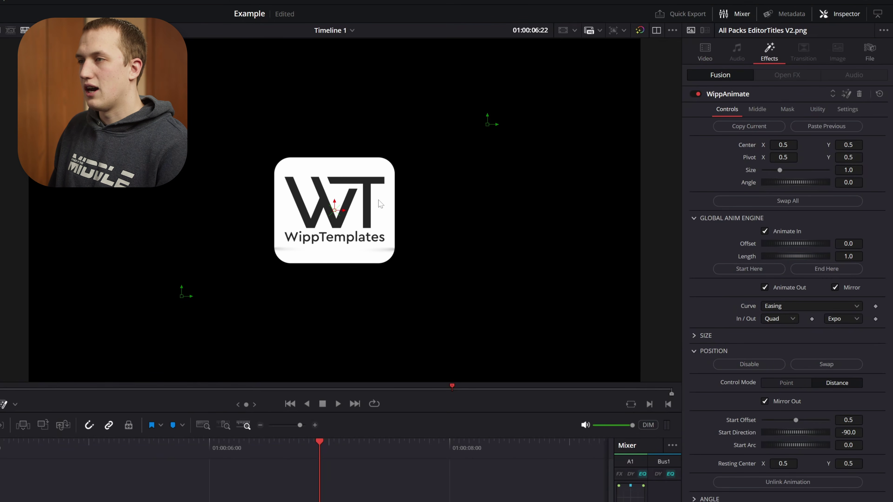
left_click(777, 382)
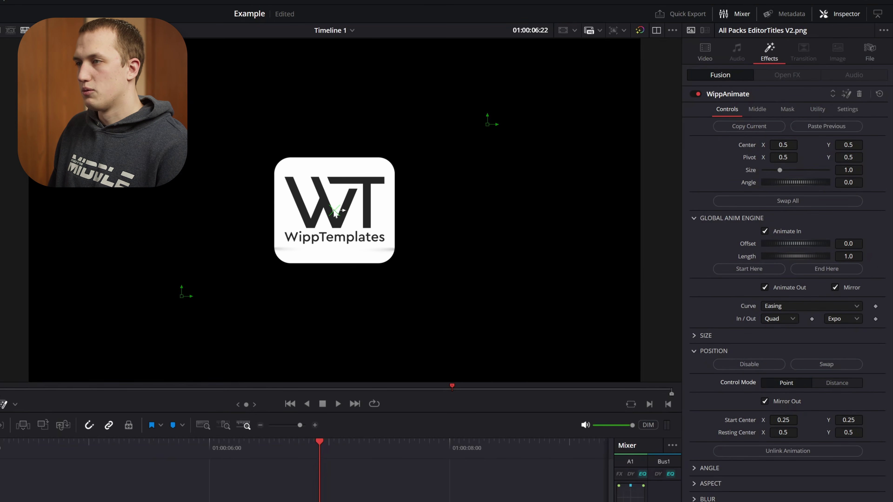
left_click_drag(334, 210, 567, 320)
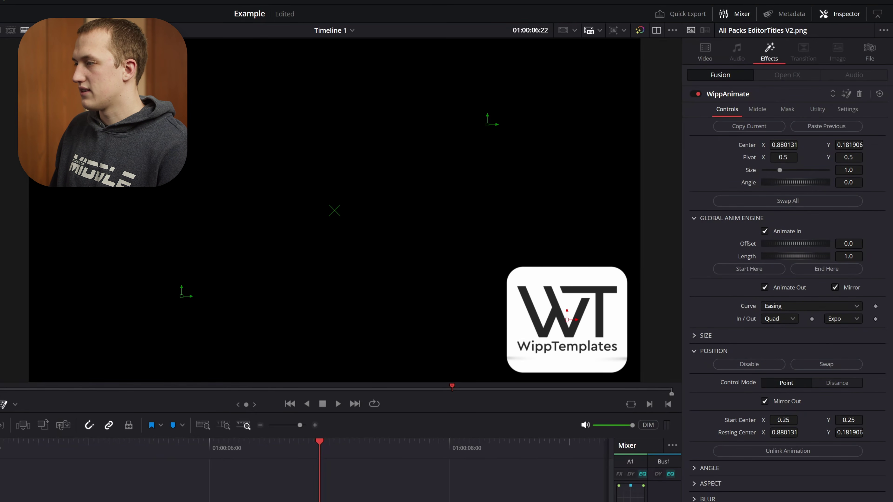
Set the Position animation's start center to X 0.5 and Y 0.5.
left_click(783, 420)
type(".5")
key("Tab")
type(".5")
key("Tab")
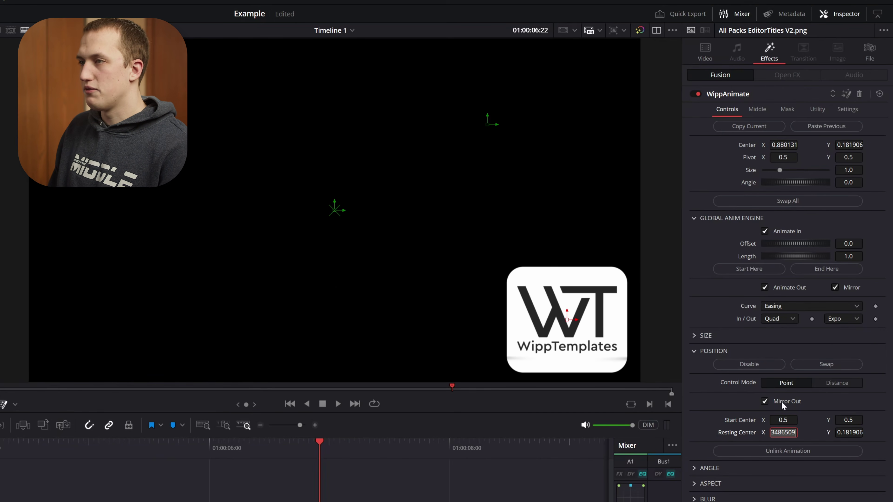
Play the image clip from near its beginning to preview the combined position and mask animation.
left_click(123, 446)
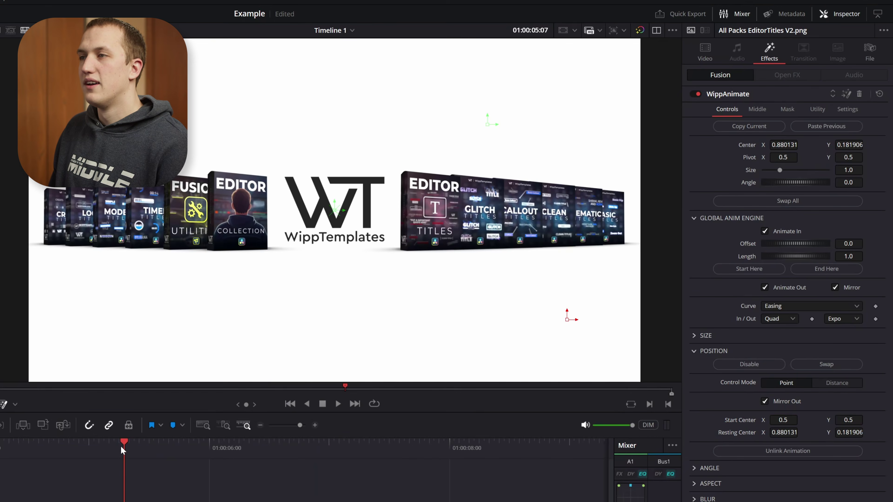
key("space")
left_click(124, 446)
key("space")
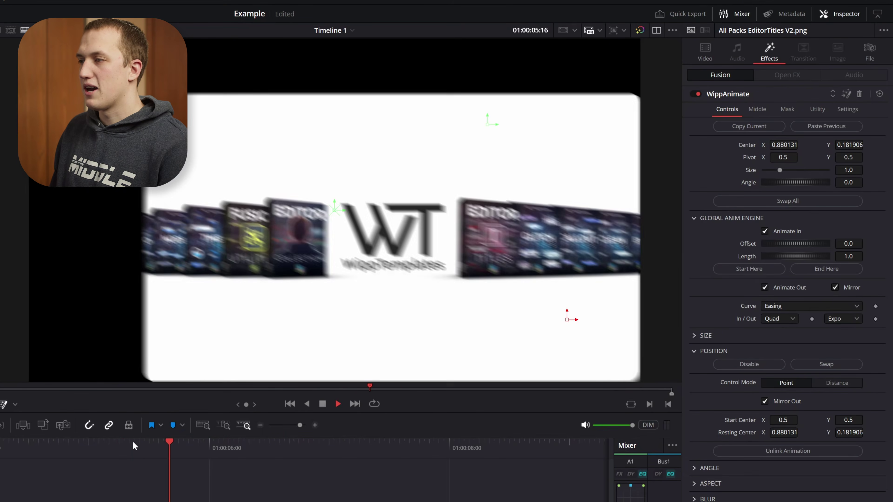
key("space")
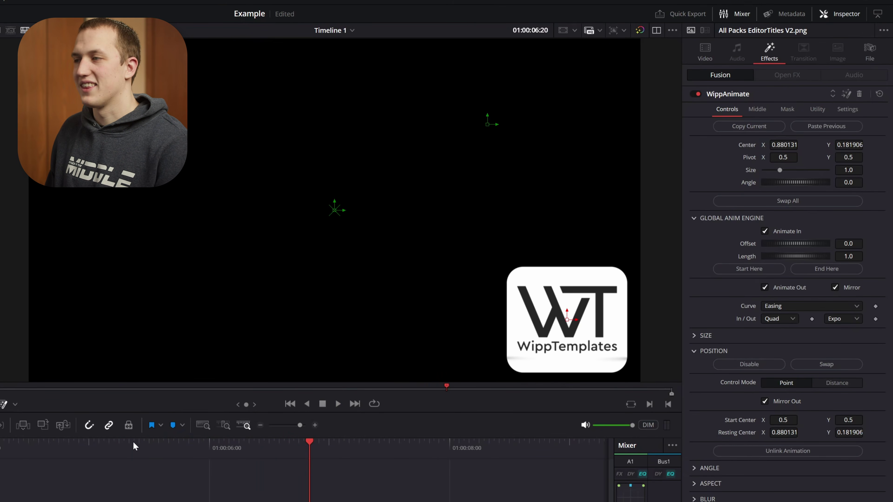
left_click(187, 447)
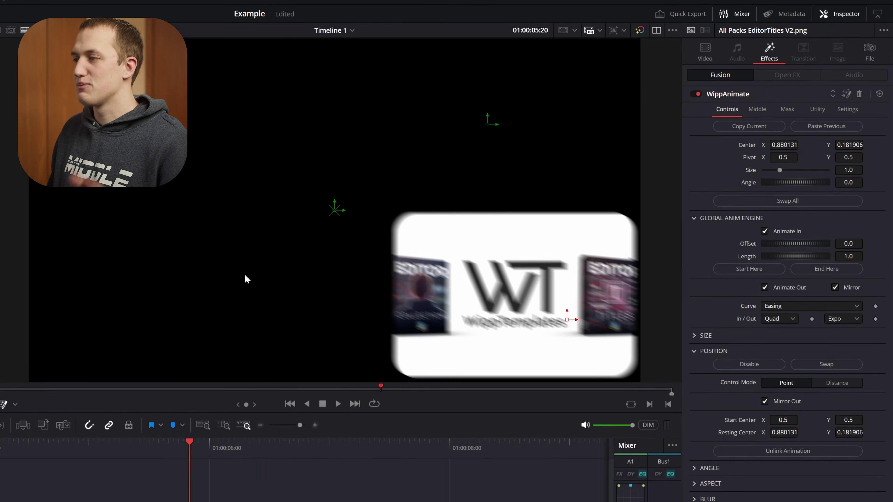
left_click(126, 450)
key("space")
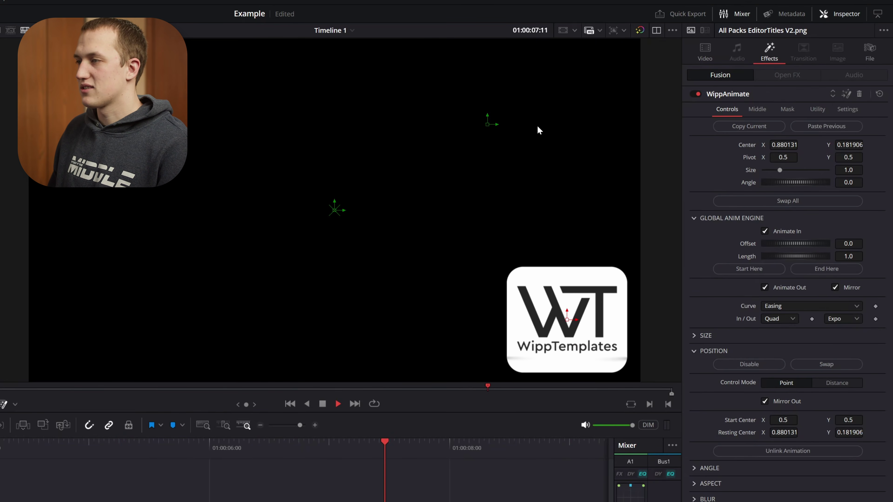
Add a red outline to the rectangle mask in Circle outline mode and increase its thickness.
left_click(787, 109)
key("space")
left_click(694, 343)
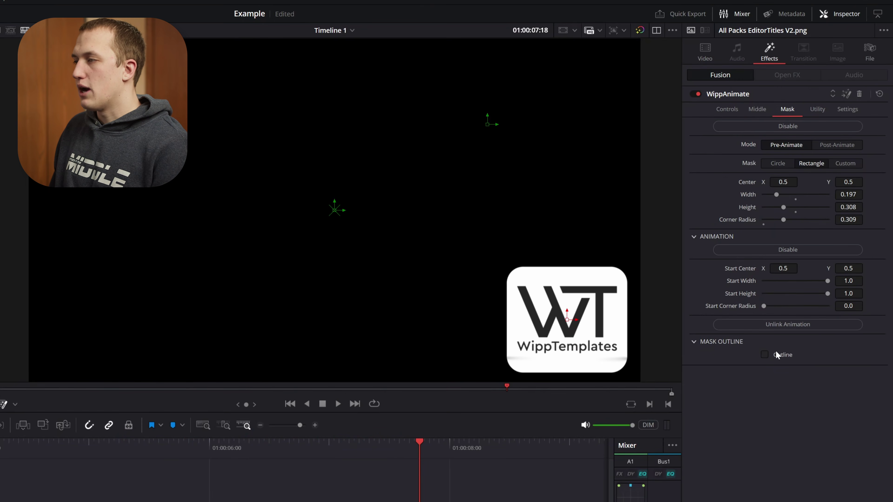
left_click(764, 354)
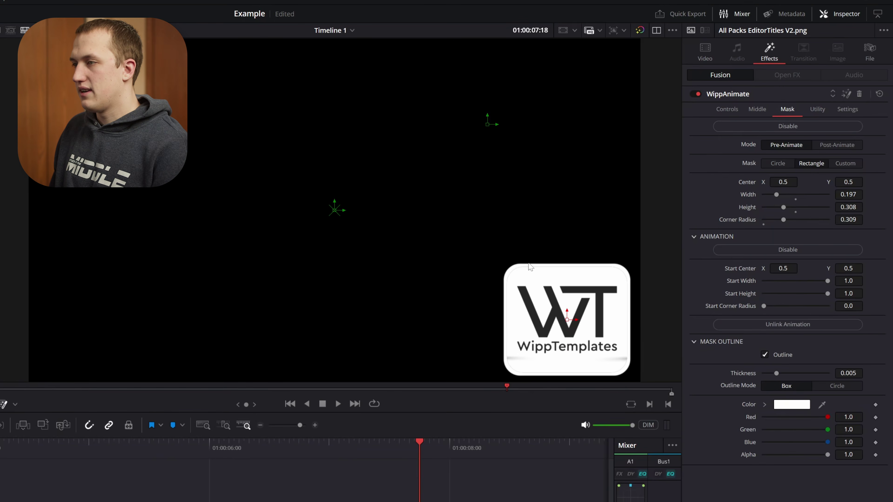
left_click(763, 403)
left_click_drag(819, 424, 845, 414)
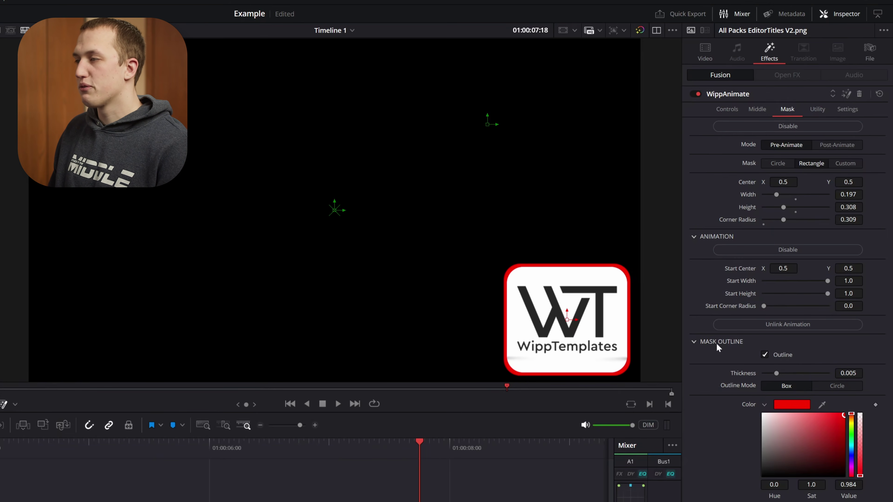
left_click(837, 387)
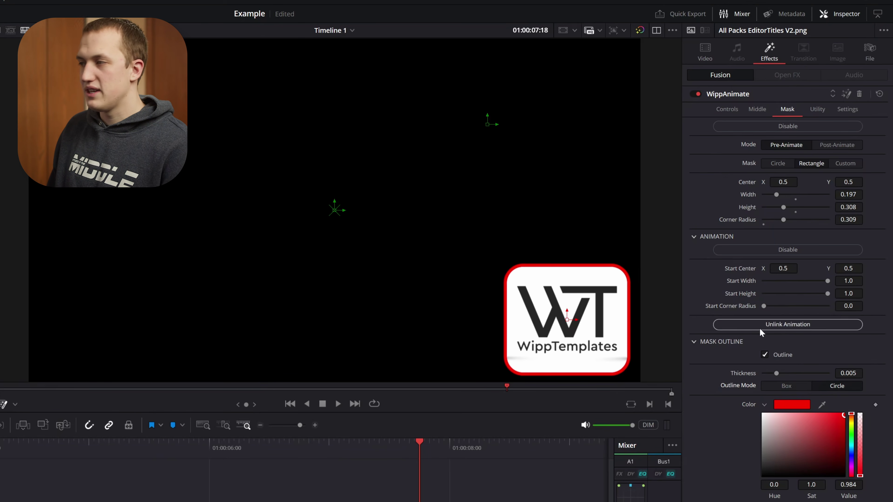
left_click_drag(776, 373, 799, 372)
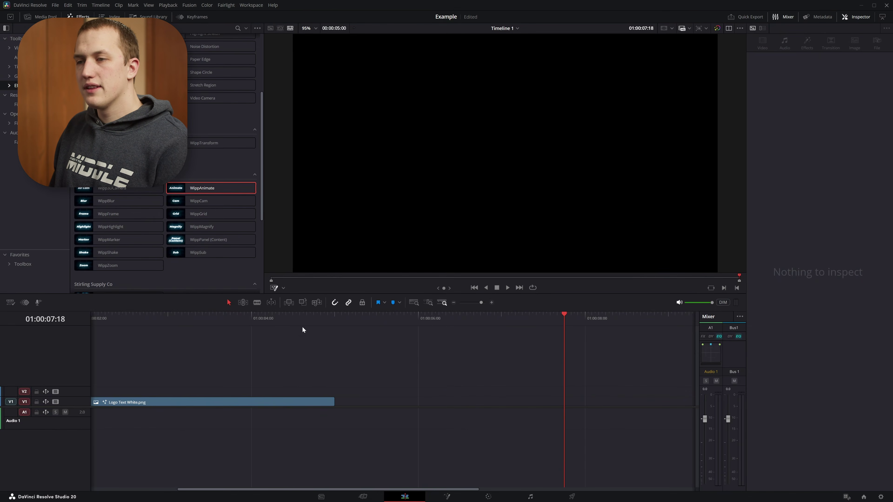
Select the Logo Text White.png clip at 01:00:03:05 and reset its WippAnimate effect.
left_click_drag(288, 320, 186, 327)
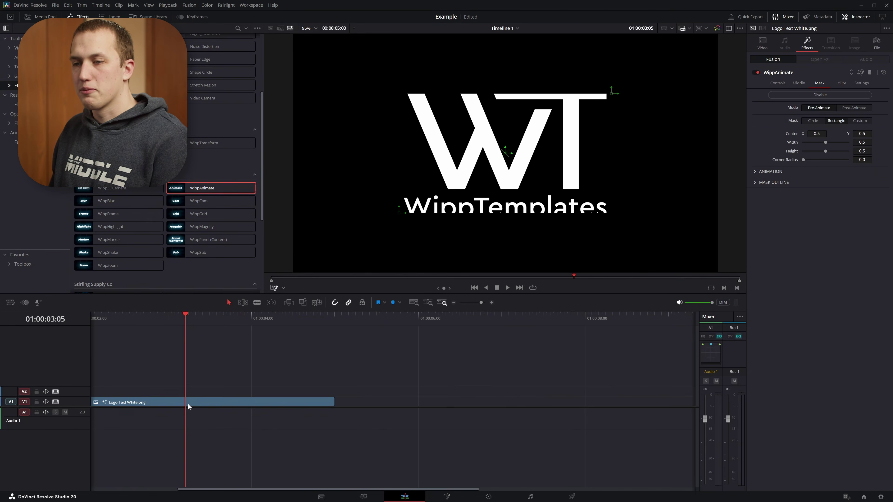
left_click(189, 403)
scroll(563, 380, "left", 5)
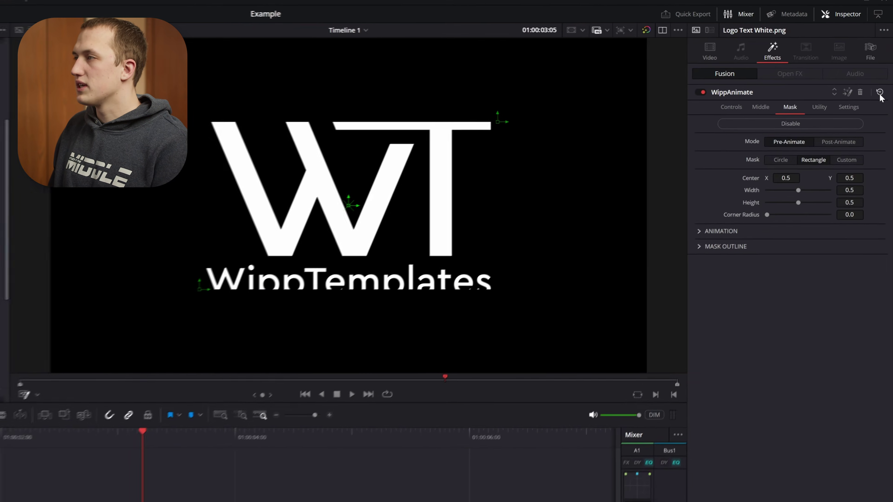
left_click(883, 74)
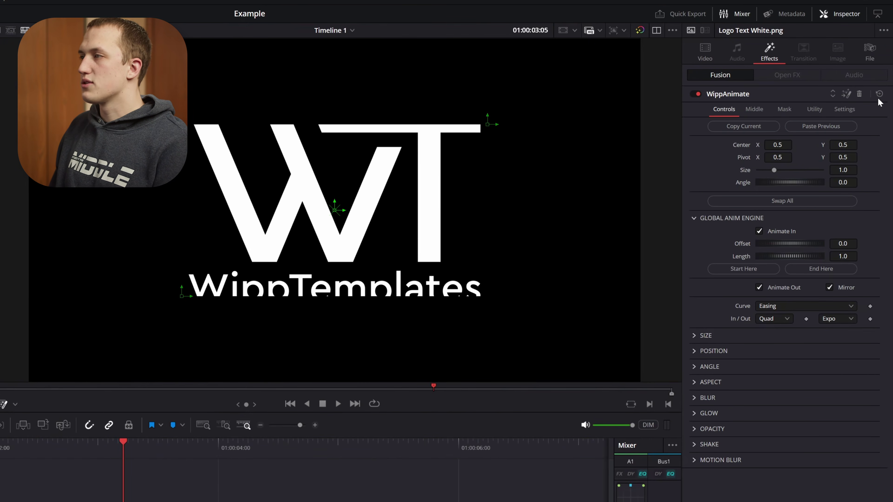
Try a white drop shadow on the logo at 01:00:03:00 and switch it off again.
left_click(822, 109)
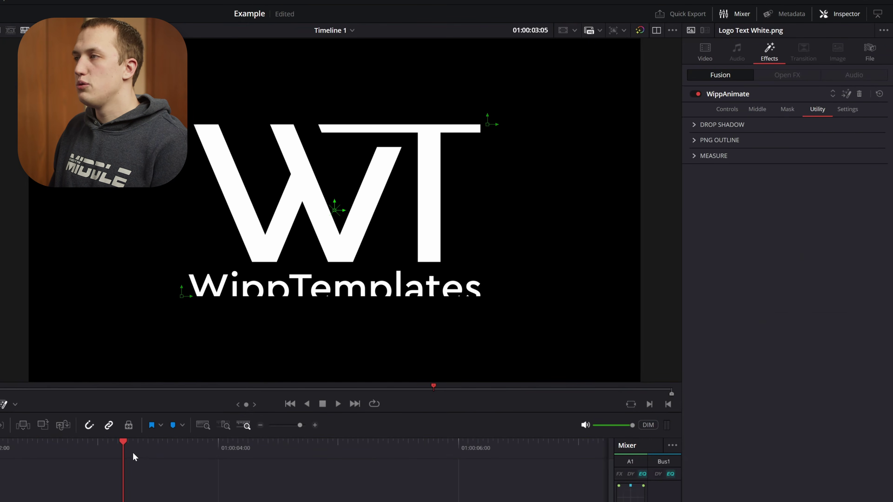
left_click_drag(130, 451, 98, 450)
left_click(696, 124)
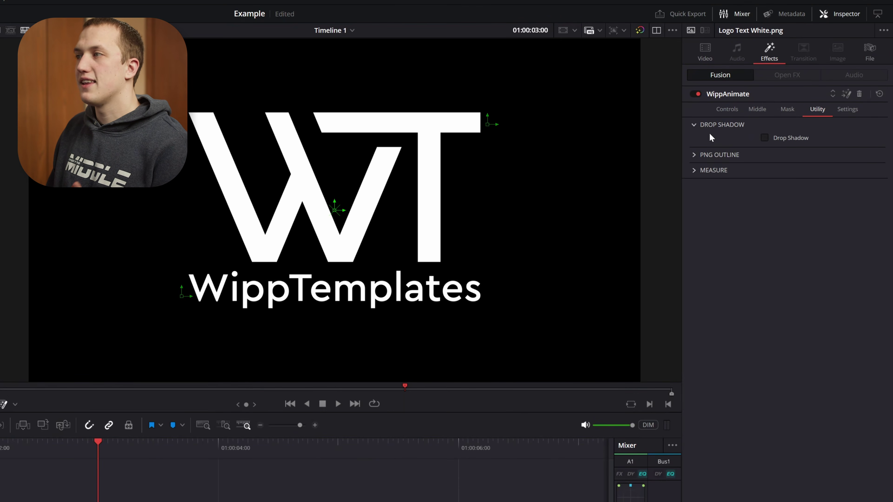
left_click(764, 137)
left_click(764, 212)
left_click(763, 222)
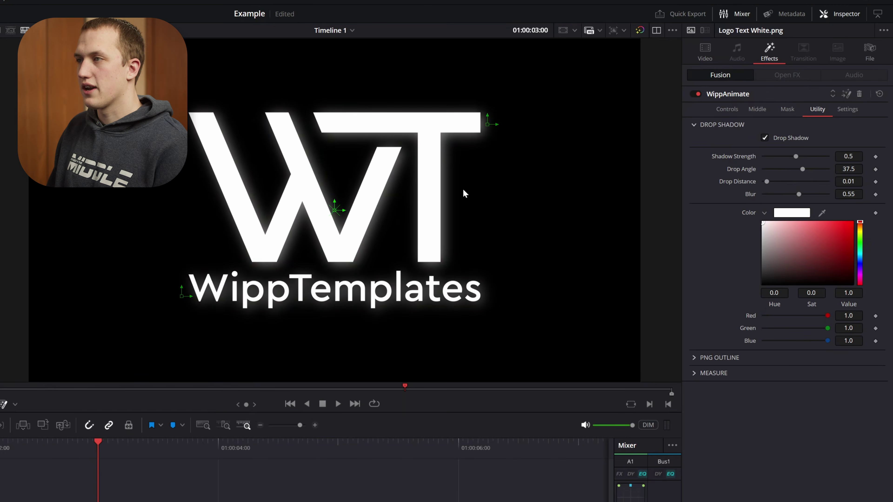
left_click(765, 138)
left_click(693, 126)
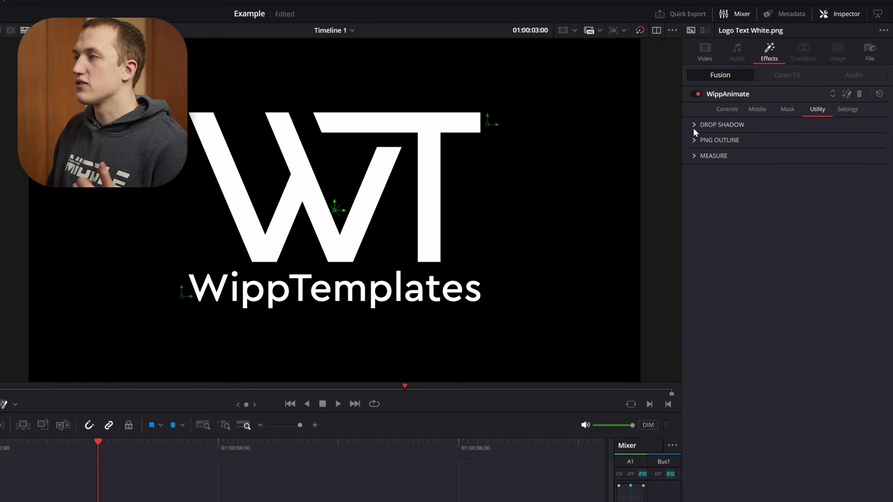
Outline the logo PNG with a thickness of 0.00807 and the Circle cap style.
left_click(692, 139)
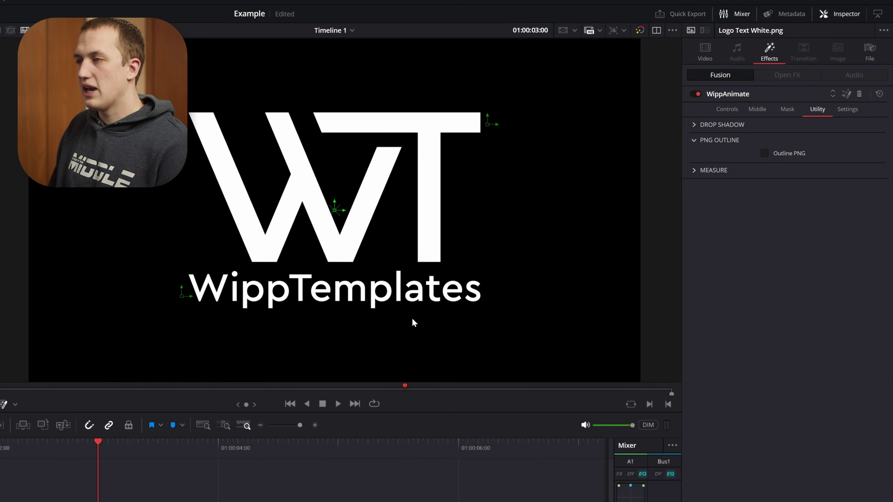
left_click(765, 153)
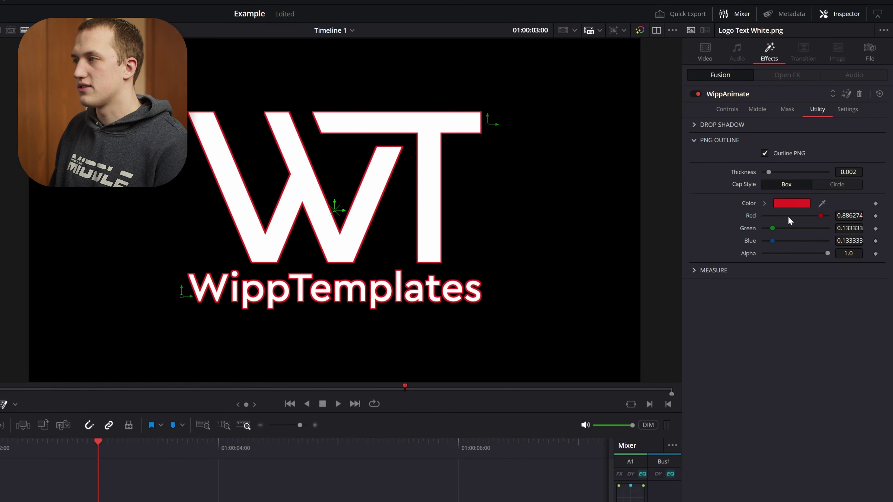
mouse_move(775, 172)
left_mouse_down()
mouse_move(799, 170)
mouse_move(784, 171)
left_mouse_up()
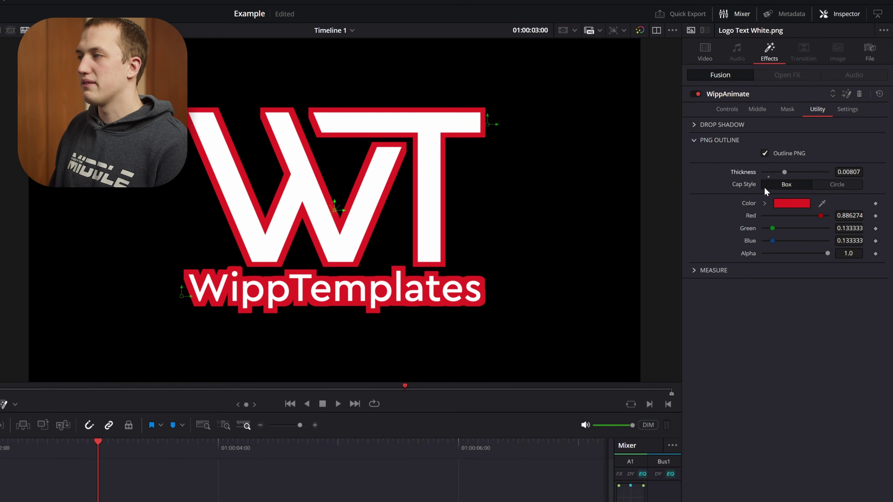
left_click(838, 187)
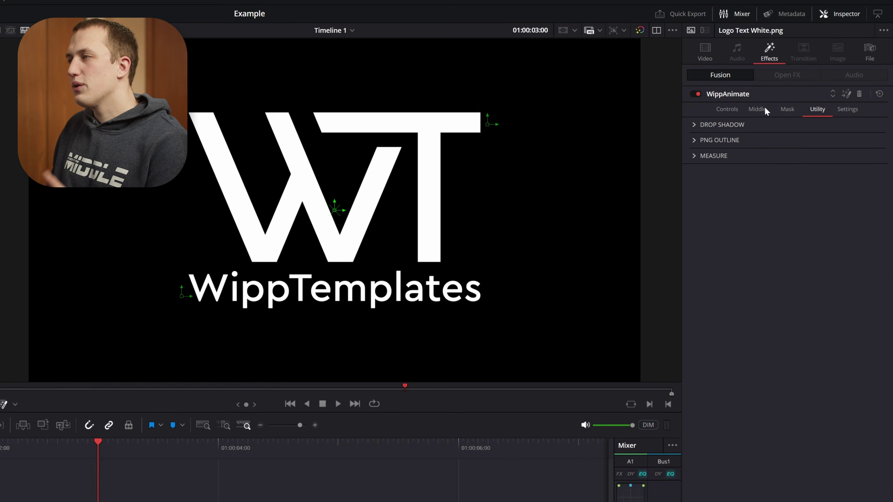
Examine the logo effect's Measure options in the WippAnimate utilities.
left_click(692, 155)
left_click(778, 181)
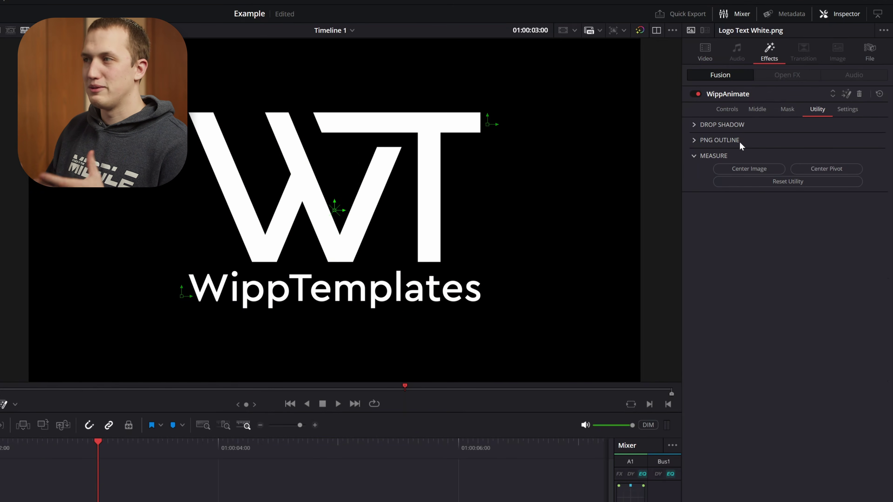
Scale the logo clip to 0.5 at X position 378 and convert it into a compound clip named Compound Clip 1.
left_click_drag(810, 68, 851, 77)
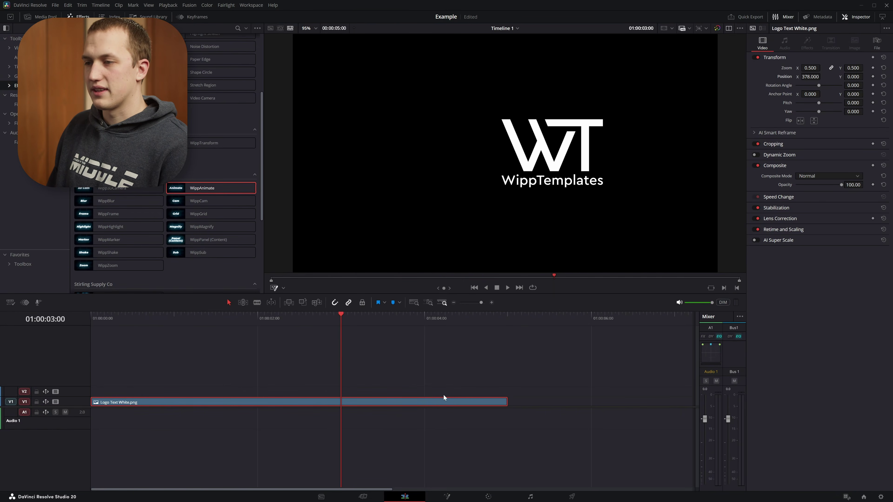
right_click(450, 404)
left_click(492, 205)
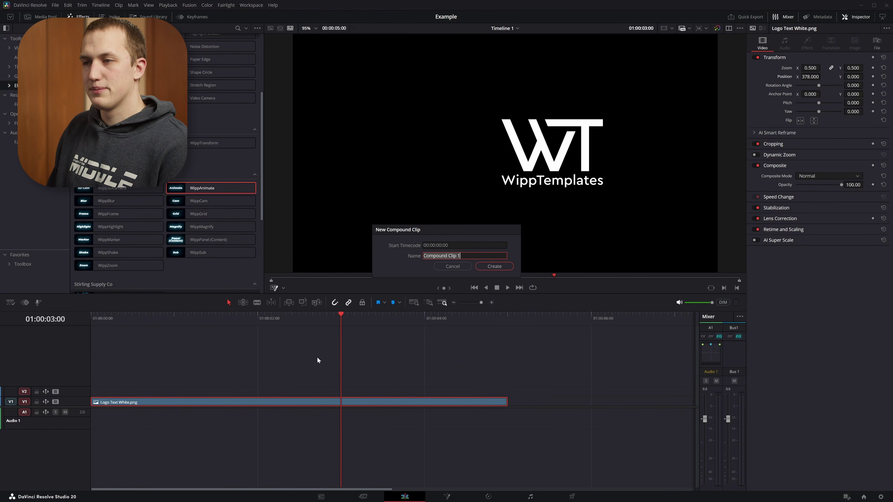
left_click(502, 268)
Apply WippAnimate to the compound clip, enable its Size animation and scrub through the clip's opening.
left_click_drag(341, 314, 278, 312)
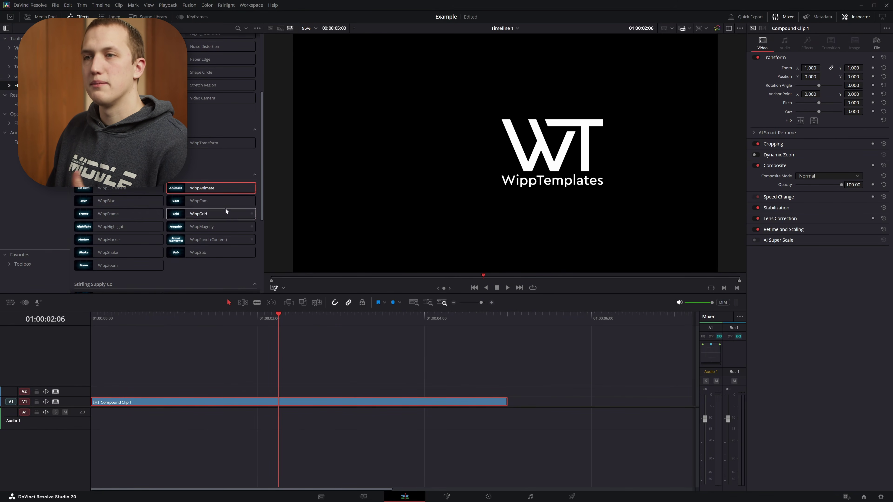
left_click_drag(212, 190, 377, 401)
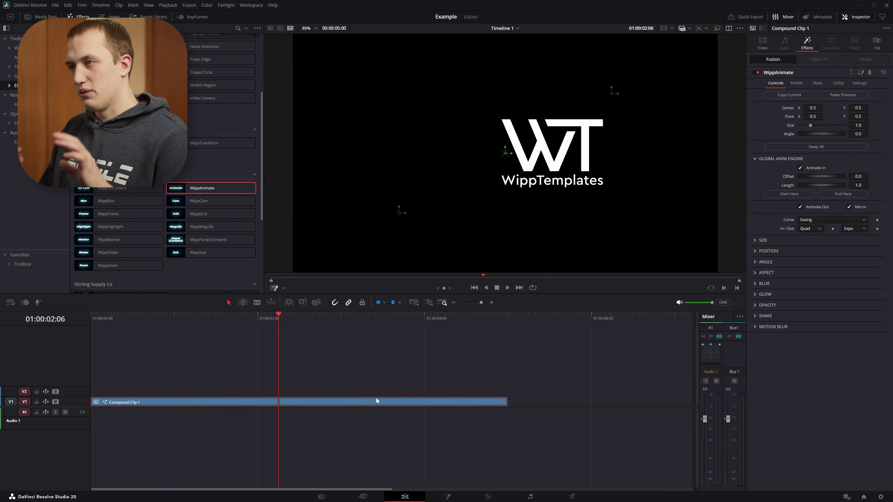
left_click(763, 240)
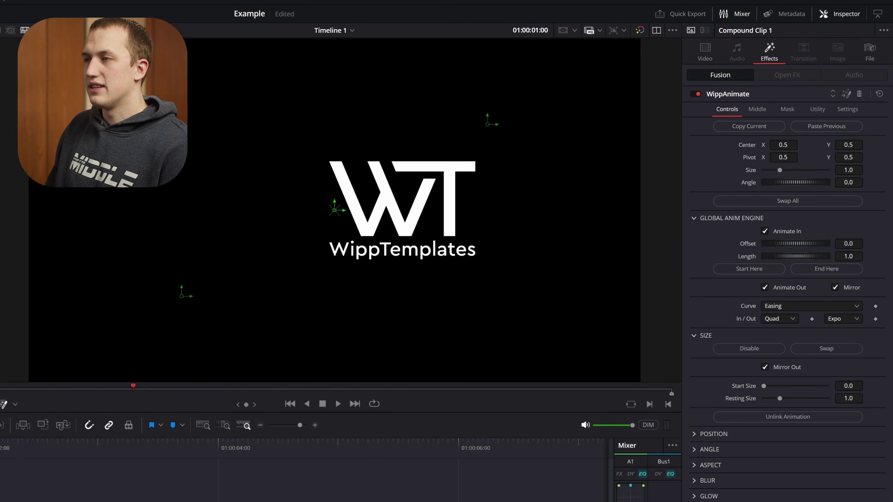
mouse_move(133, 387)
left_mouse_down()
mouse_move(30, 387)
mouse_move(144, 386)
left_mouse_up()
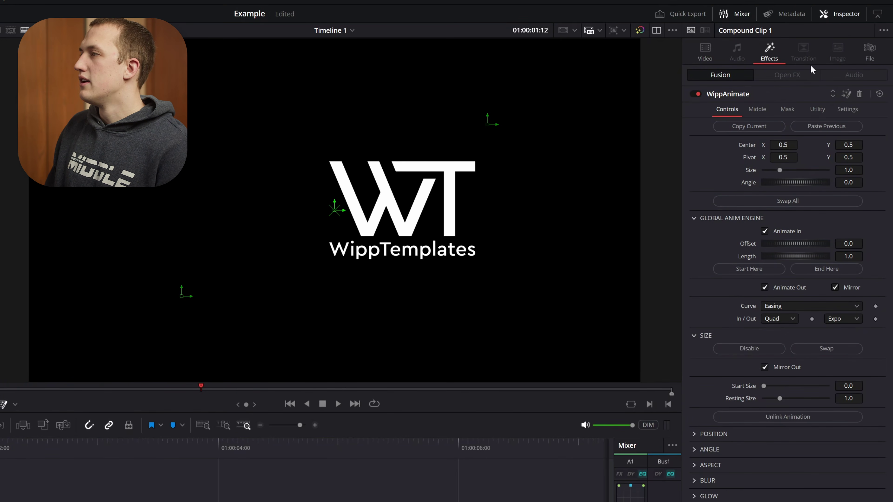
Center the compound clip's pivot on the logo with the Measure utility and play the animation from the start.
left_click(817, 110)
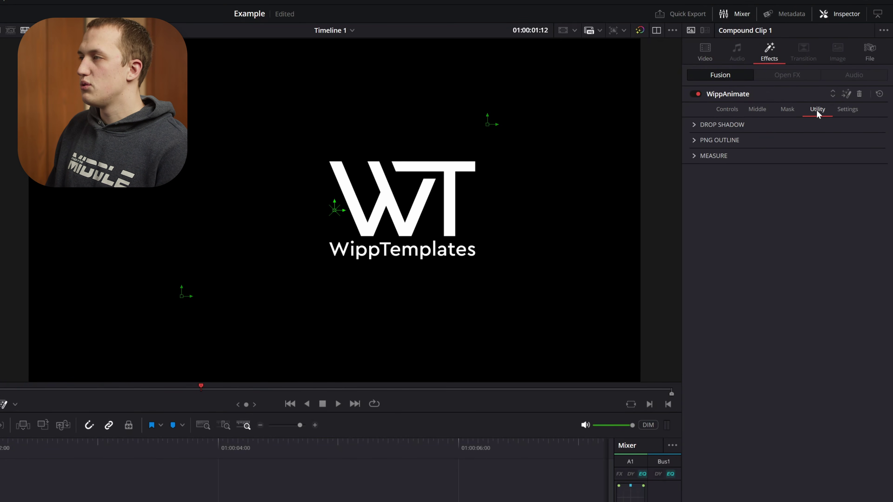
left_click(694, 155)
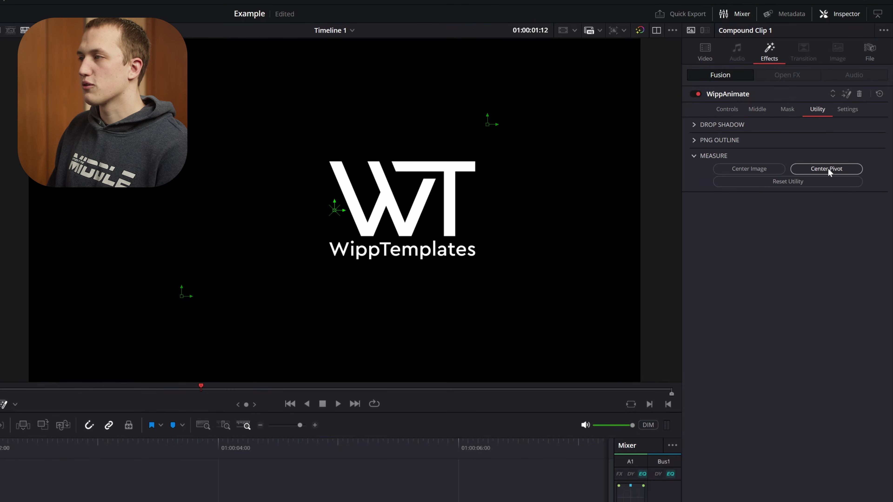
left_click(827, 170)
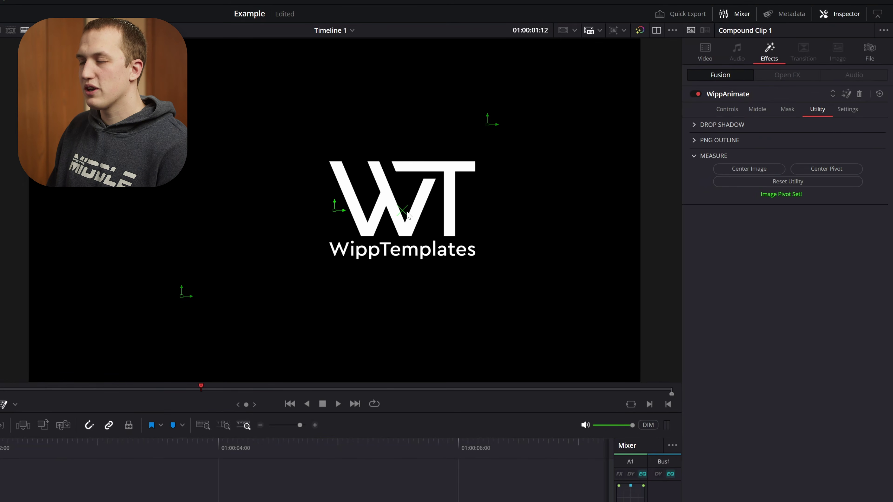
key("Home")
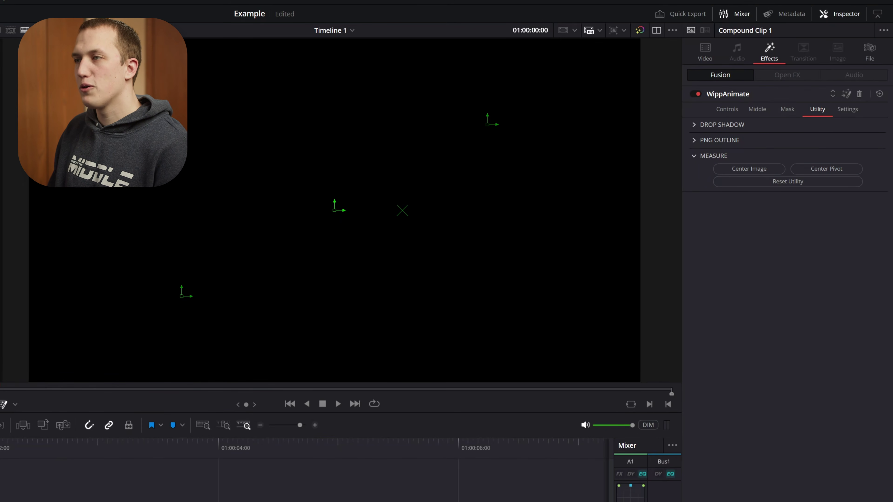
key("space")
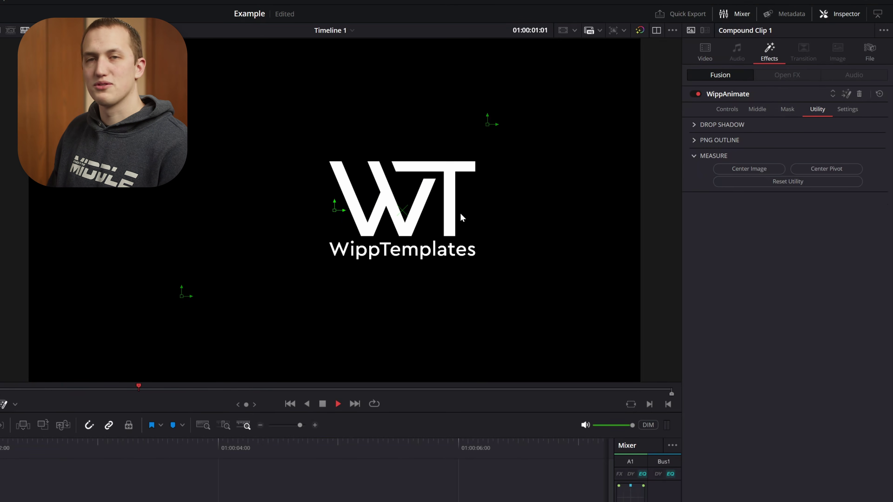
key("space")
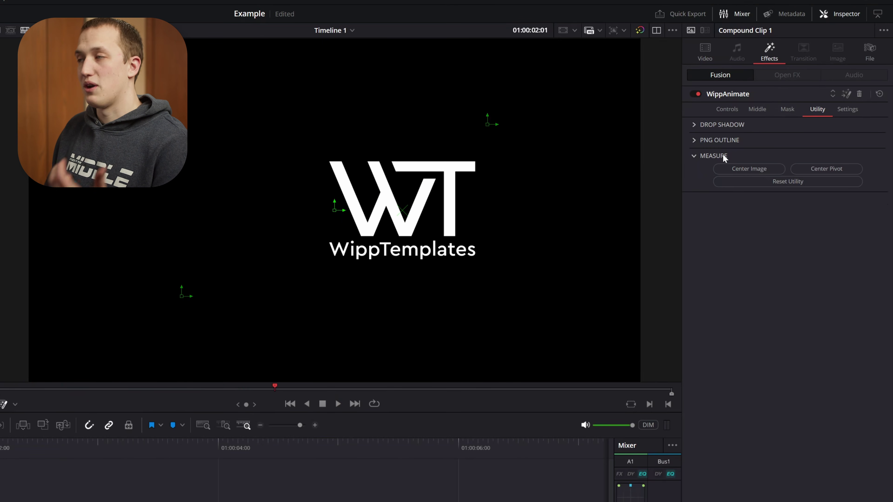
Center the compound clip's image with the Measure utility, reset its pivot X to 0.5 and play the animation.
left_click(748, 169)
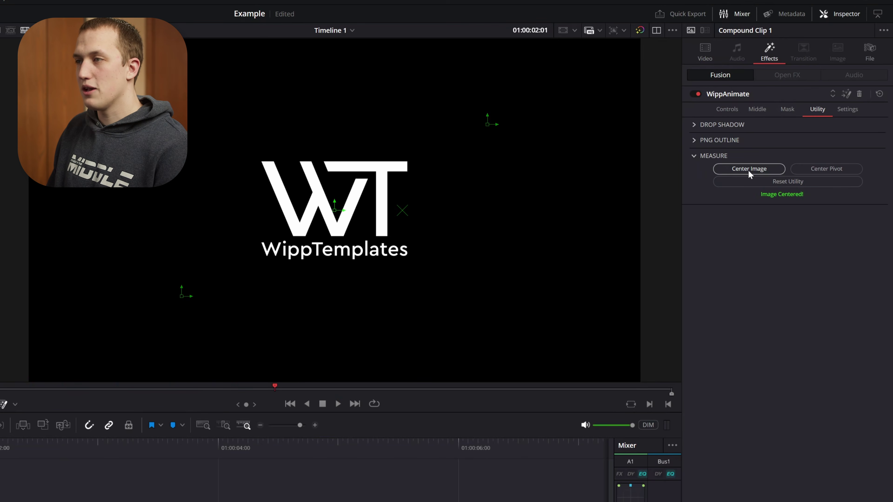
left_click(726, 110)
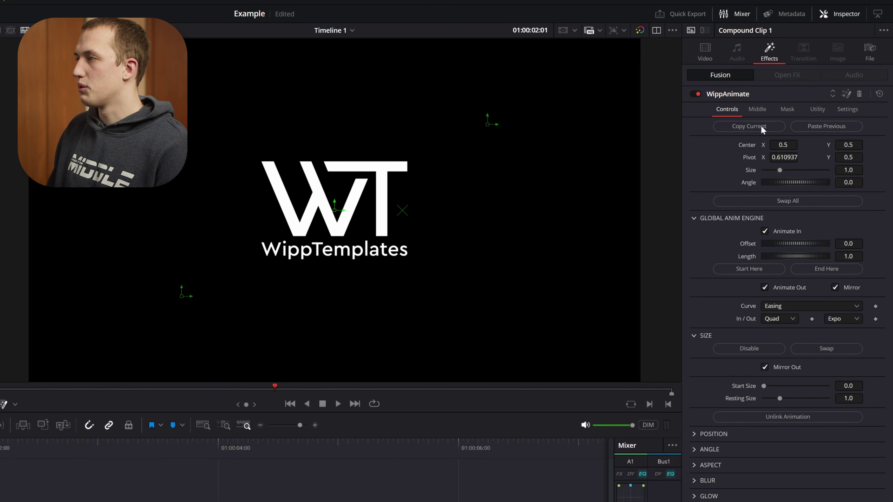
double_click(750, 160)
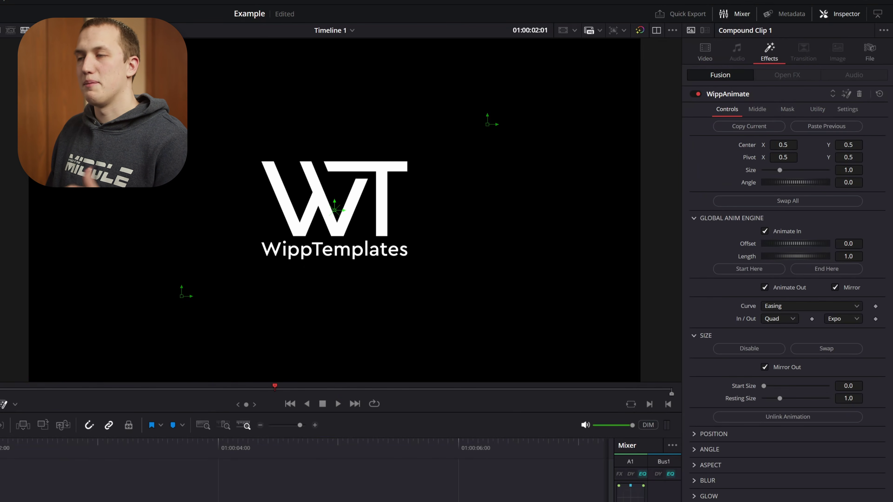
key("Home")
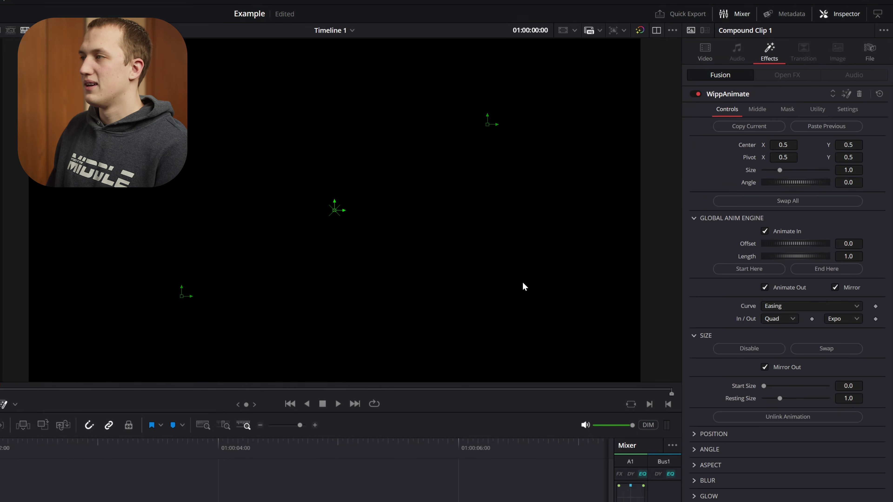
key("space")
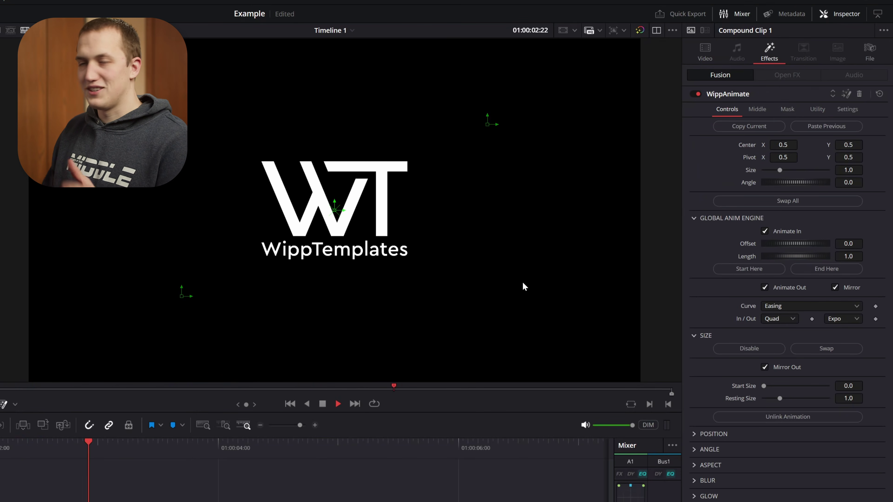
key("space")
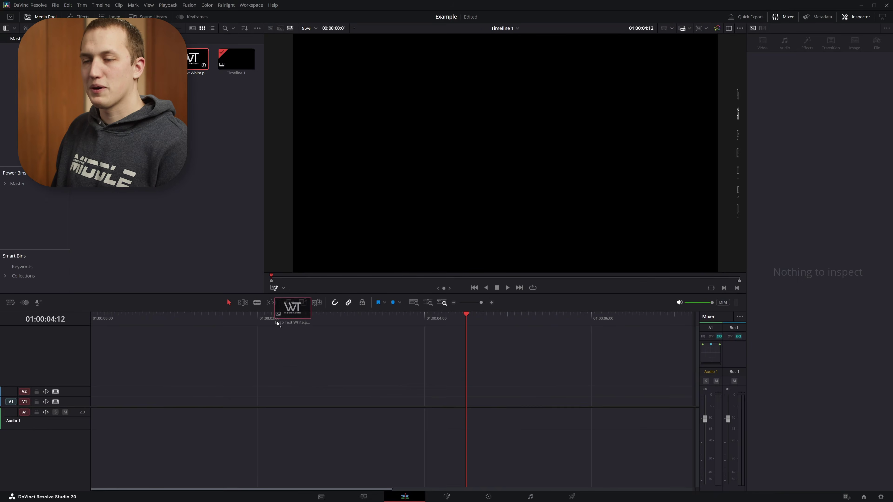
Place Logo Text White.png at the start of video track V1 and apply WippAnimate to it.
left_click_drag(293, 305, 175, 401)
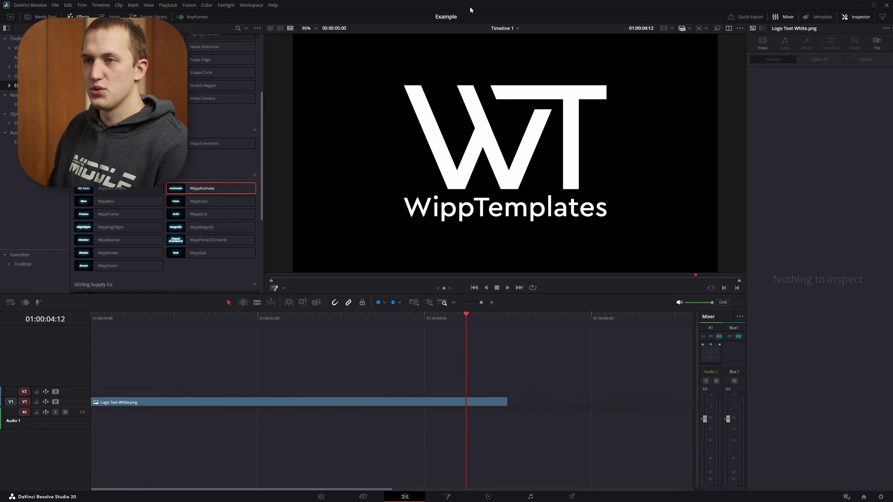
left_click_drag(211, 188, 391, 404)
left_click_drag(425, 325, 244, 325)
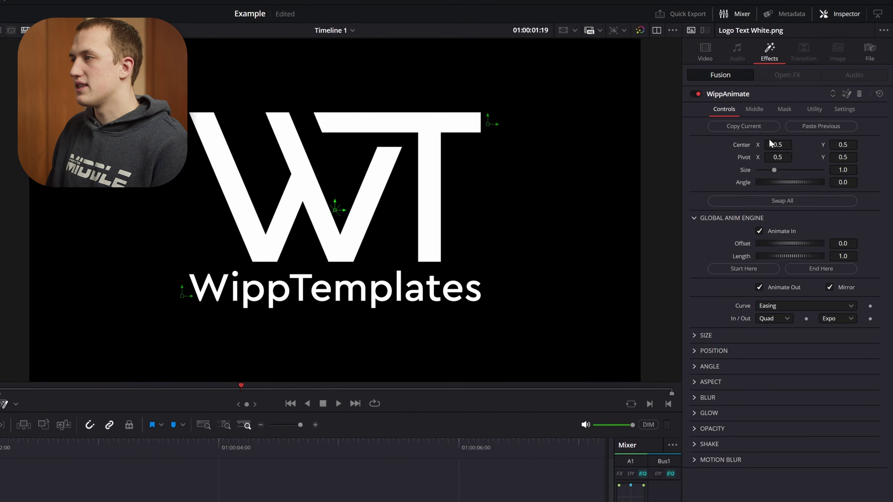
Scale the logo to 0.441 at center X 0.140394, Y 0.167315 and enable its Size animation.
left_click_drag(808, 126, 803, 128)
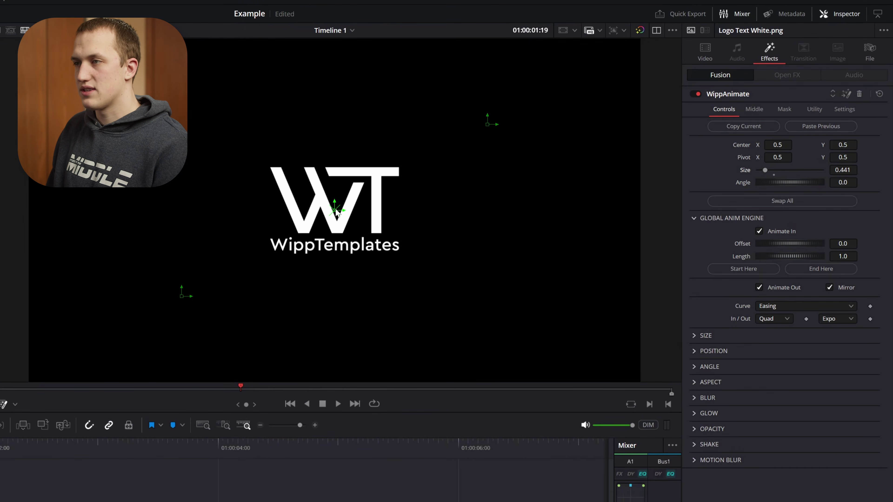
left_click_drag(337, 212, 118, 326)
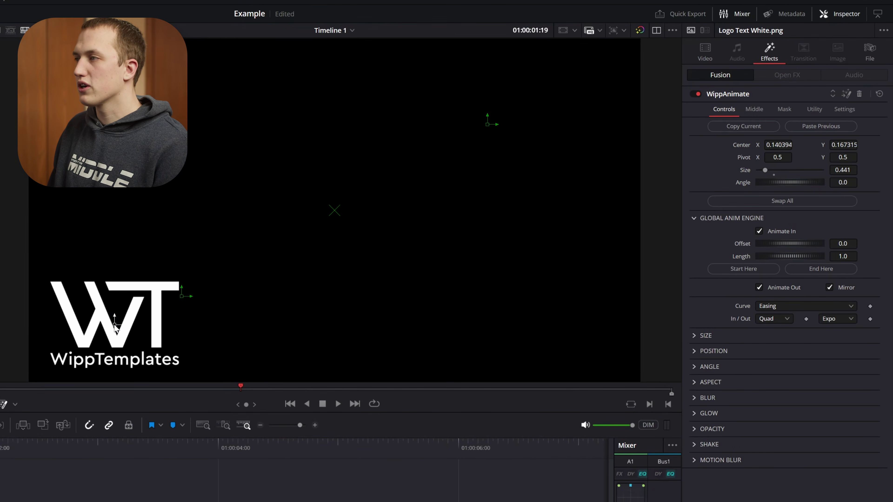
left_click(694, 336)
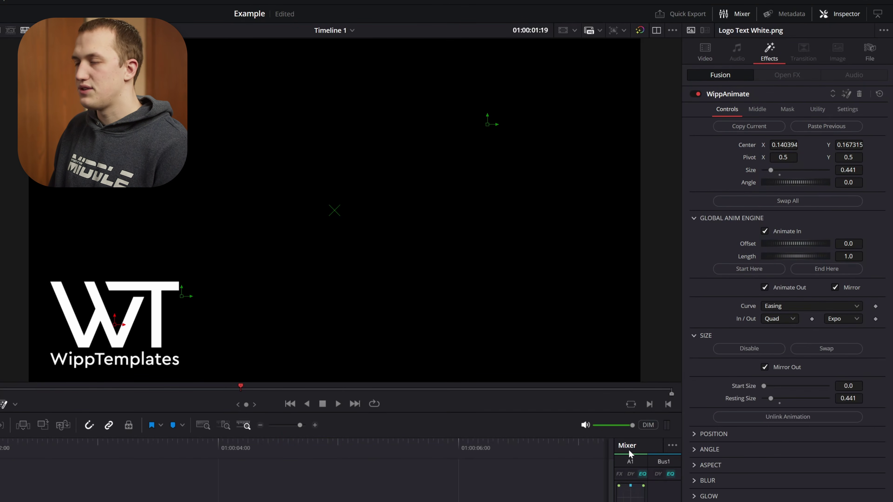
key("Home")
key("space")
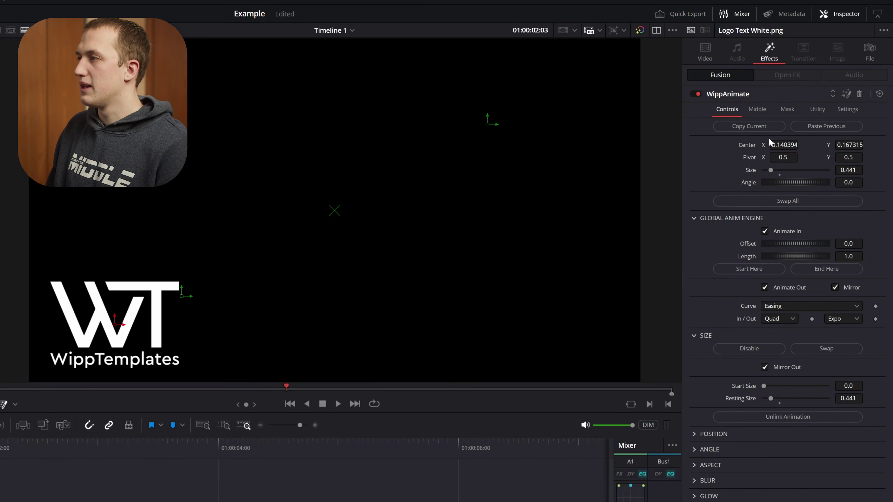
Copy the logo's current WippAnimate state, turn off Animate Out and split the clip at 01:00:02:03.
left_click(749, 126)
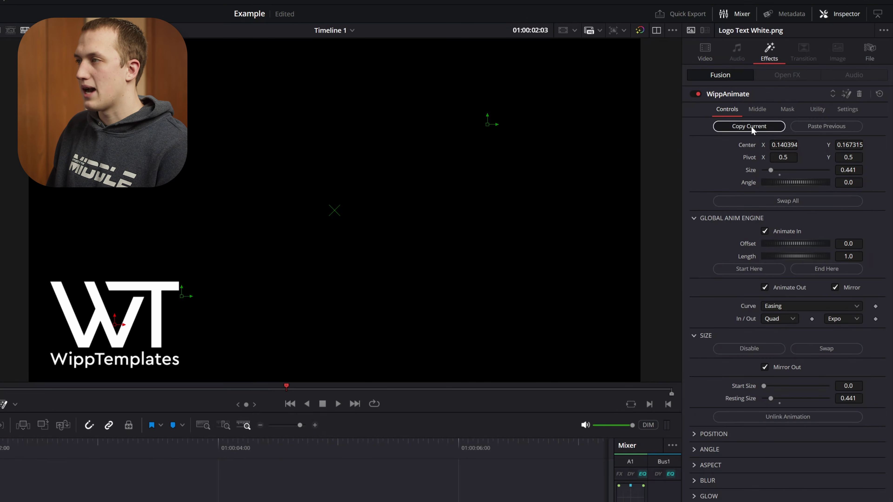
left_click(764, 287)
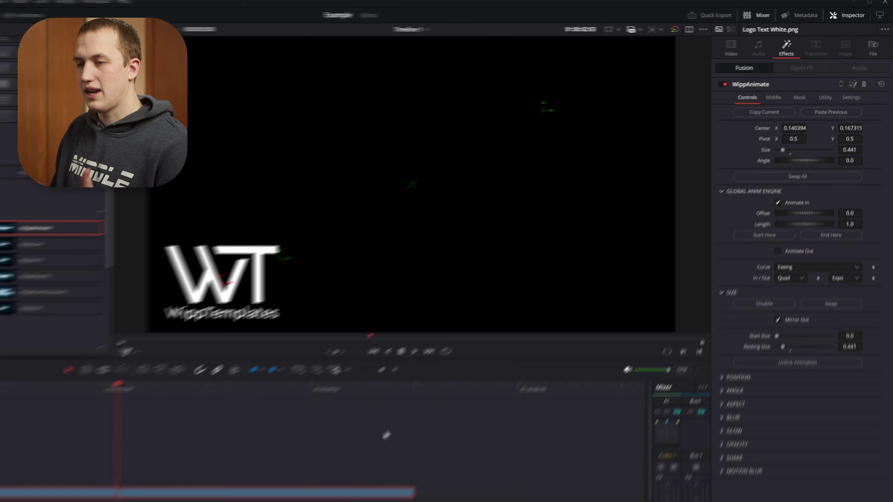
key("ctrl+b")
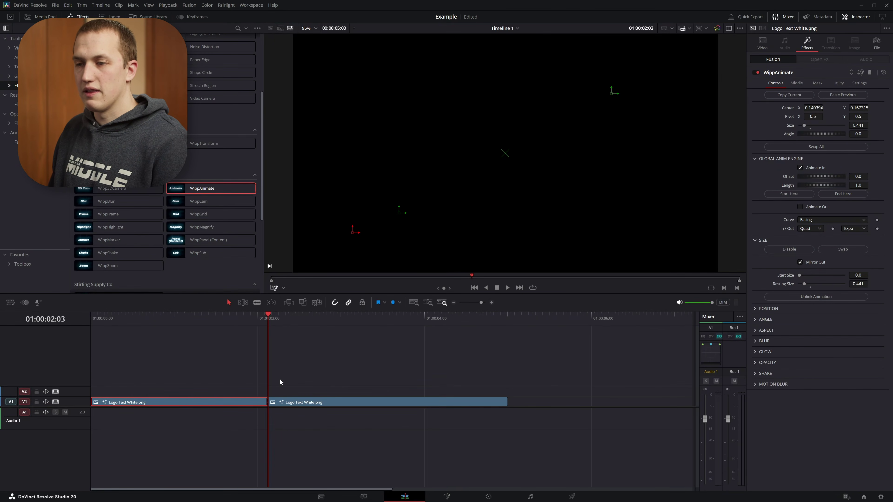
key("ctrl+s")
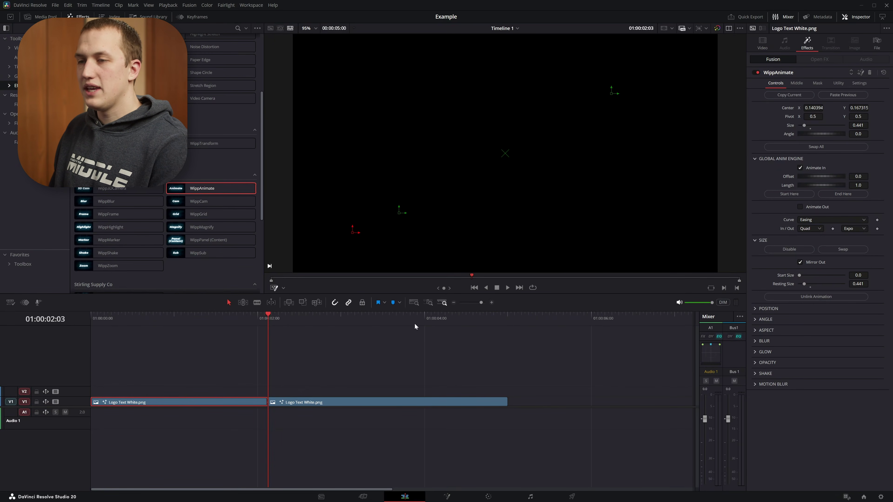
Move the second clip's logo to center X 0.794904, Y 0.239416 and scale it to 0.693.
left_click_drag(269, 322, 367, 359)
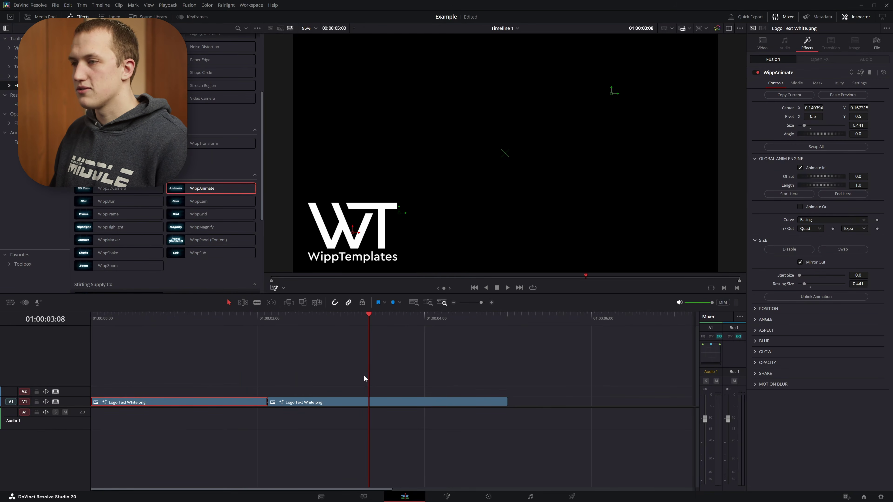
left_click(364, 402)
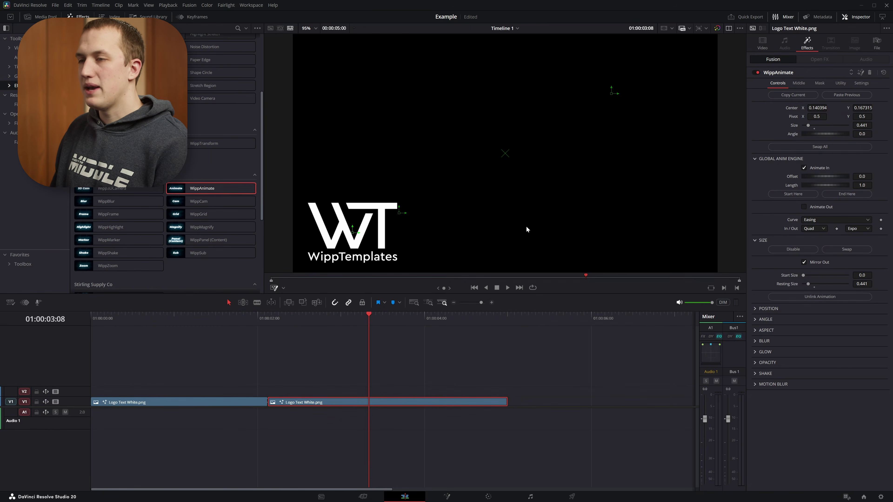
left_click_drag(352, 236, 631, 208)
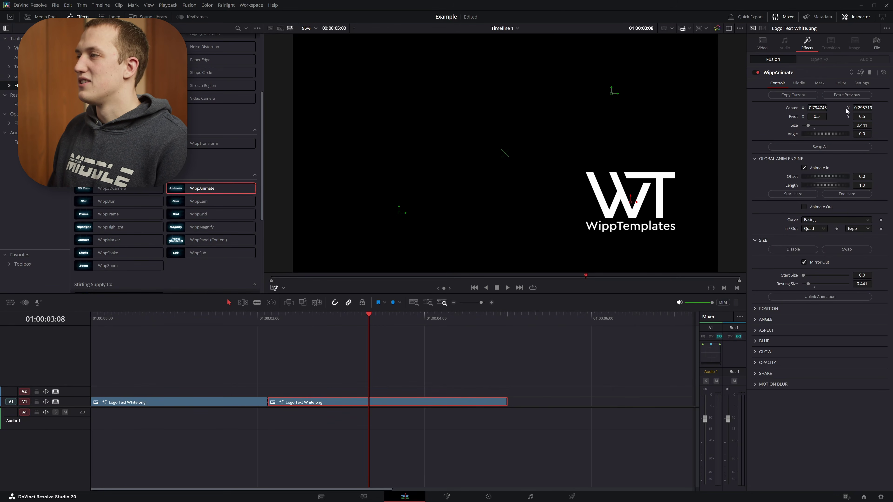
left_click_drag(817, 108, 876, 108)
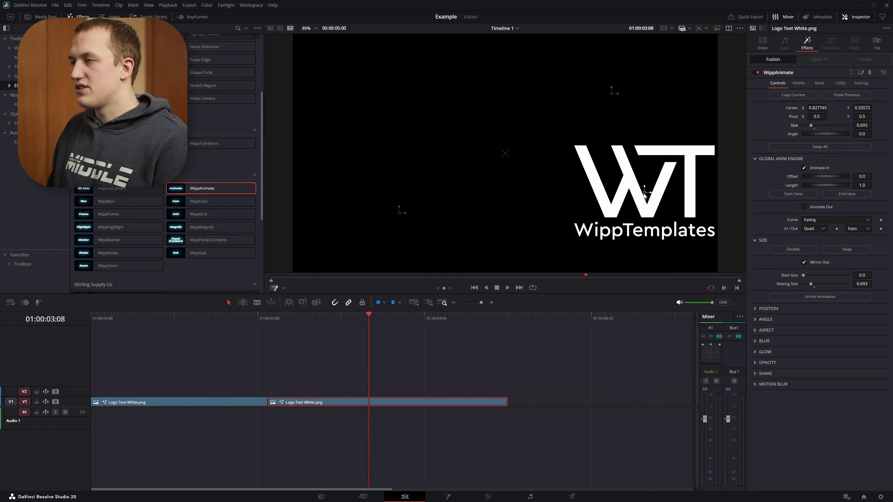
left_click_drag(644, 193, 625, 221)
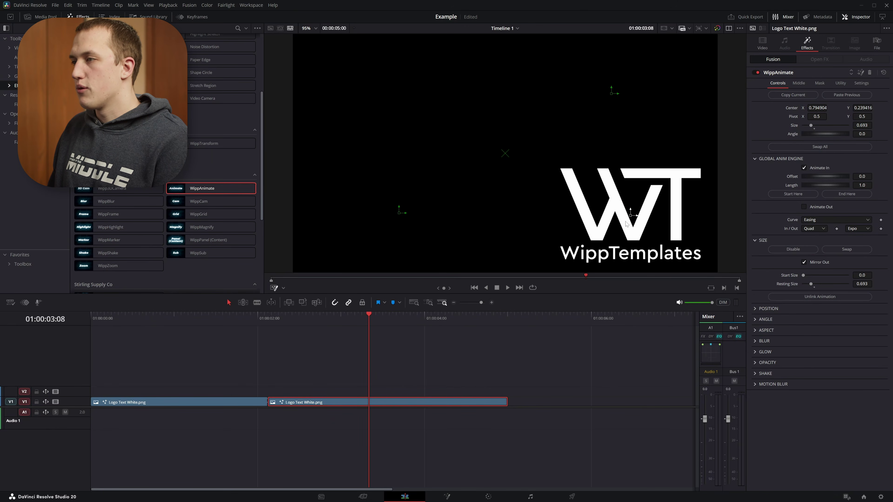
Paste the previous WippAnimate state as the second clip's starting values and play the timeline from the start.
left_click(843, 95)
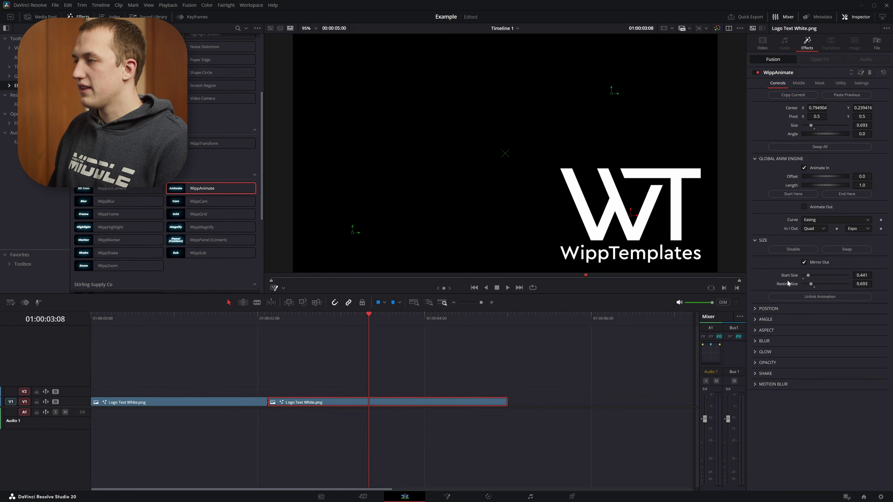
left_click(759, 309)
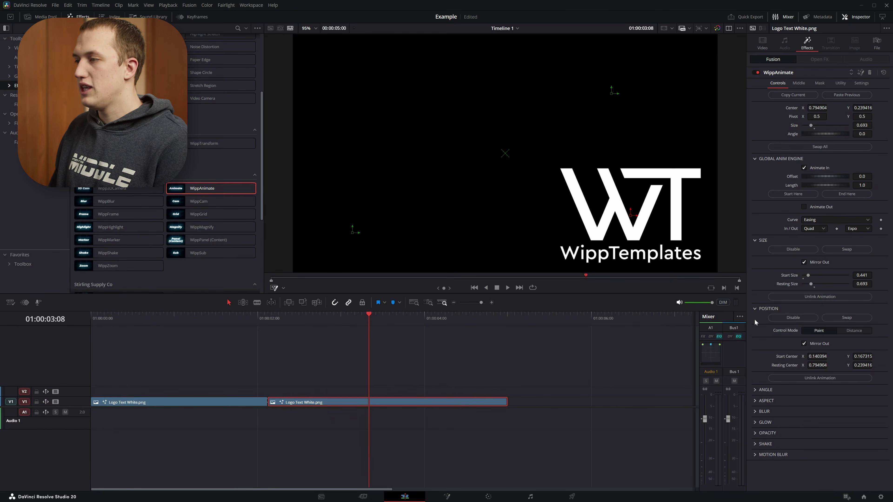
left_click(754, 308)
key("Home")
key("space")
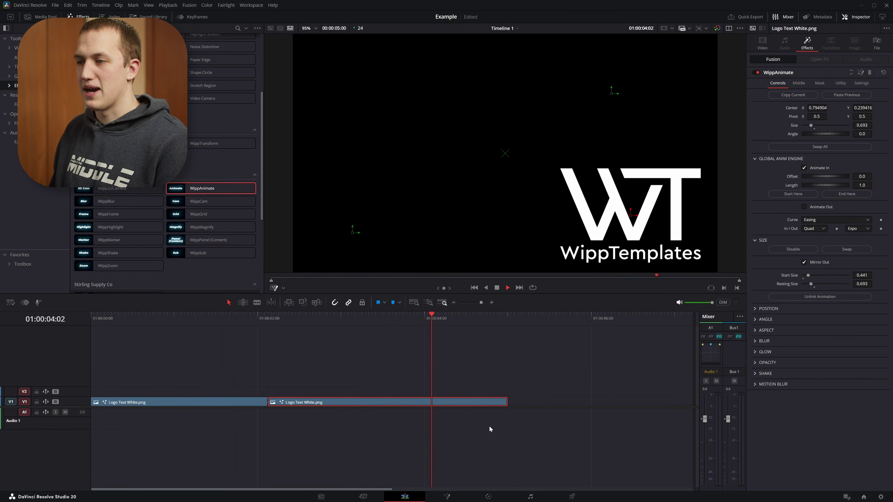
Extend the second logo clip to the 9:04 mark, copy its current WippAnimate state and split it at 01:00:04:07.
left_click_drag(507, 402, 625, 397)
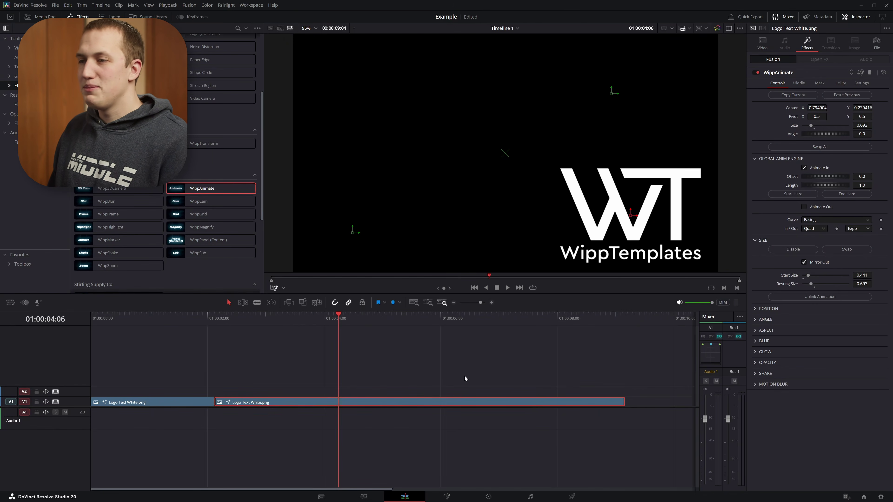
key("Right")
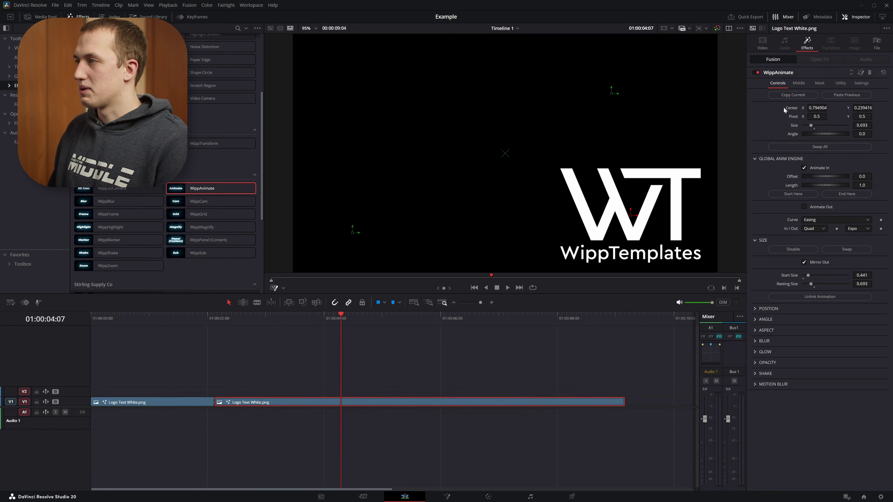
left_click(793, 96)
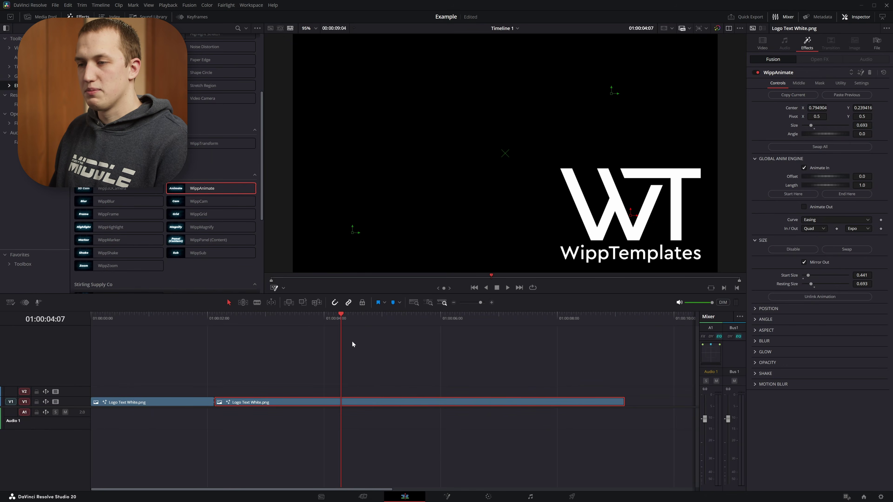
key("ctrl+b")
Place the third clip's logo at center X 0.208697, Y 0.723852 with size 0.409 and angle 30.65.
left_click_drag(461, 321, 470, 325)
left_click(484, 402)
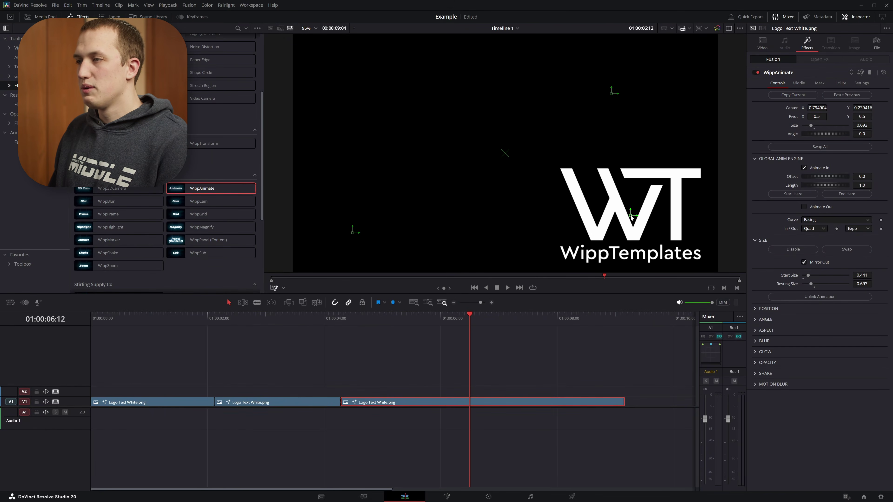
left_click_drag(631, 218, 382, 101)
left_click_drag(811, 125, 786, 133)
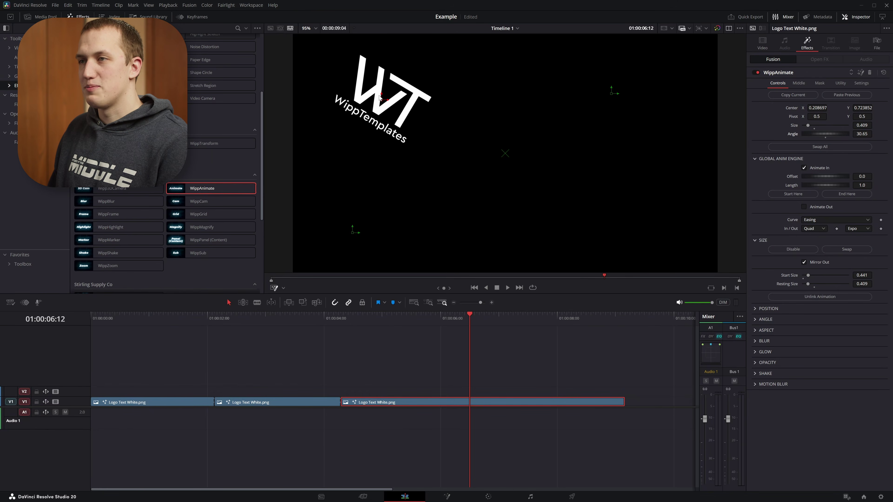
Move the third clip's logo to center X 0.134805, Y 0.773463, paste the previous WippAnimate state as its start and play from 01:00:04:00.
left_click_drag(379, 97, 348, 85)
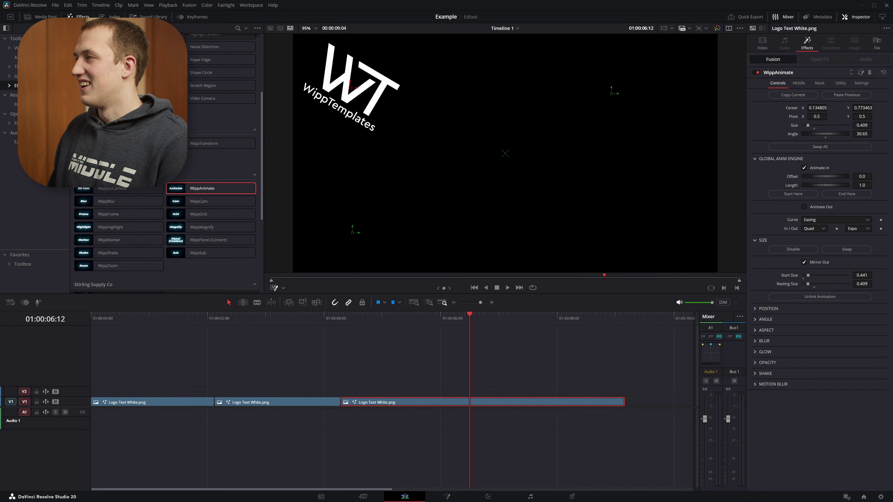
left_click(852, 96)
left_click(327, 320)
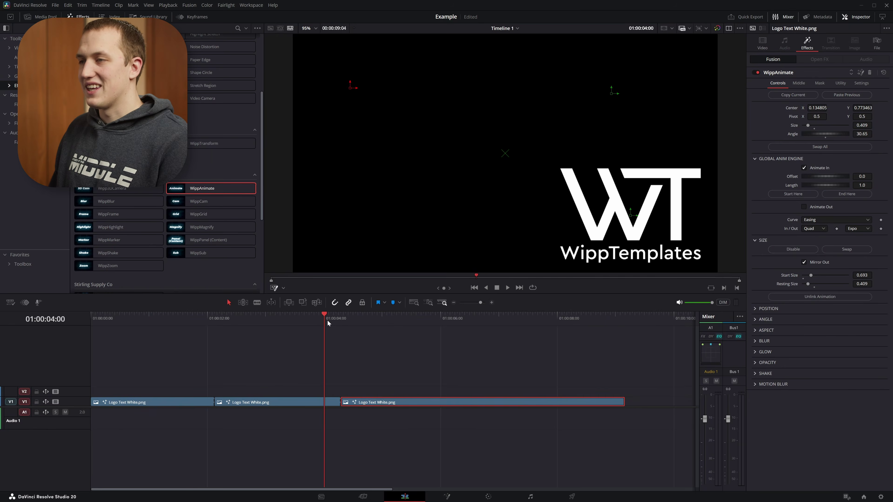
key("space")
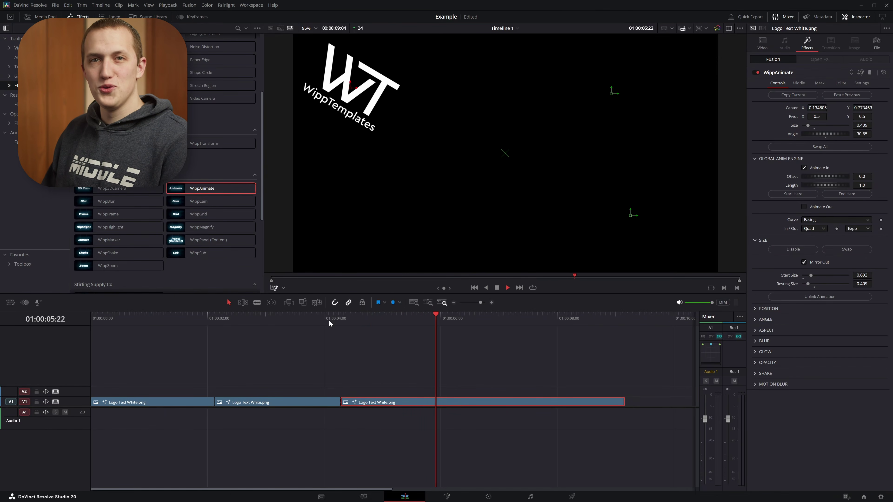
key("space")
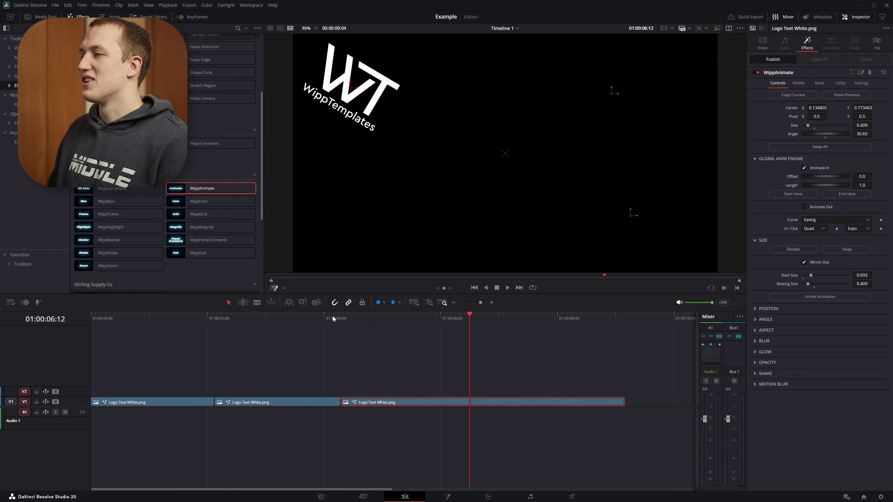
Split the third logo clip at 01:00:07:04 and copy its current WippAnimate state.
left_click(505, 318)
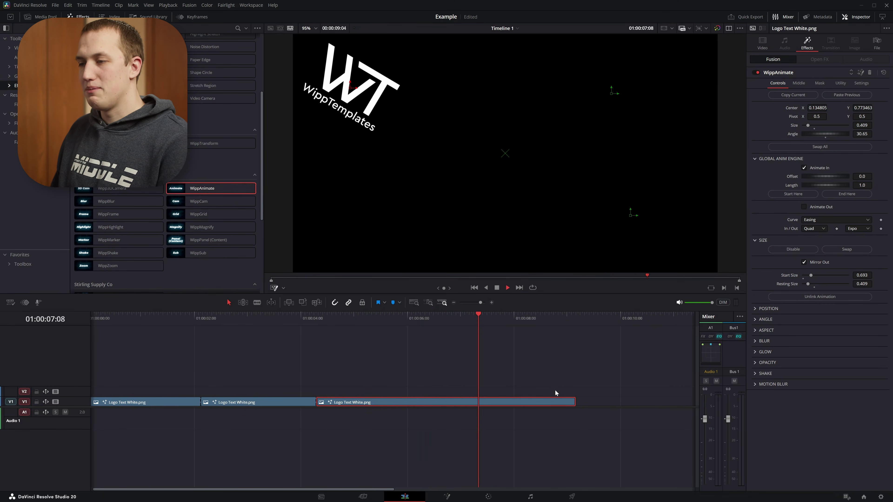
left_click_drag(495, 321, 469, 322)
key("ctrl+b")
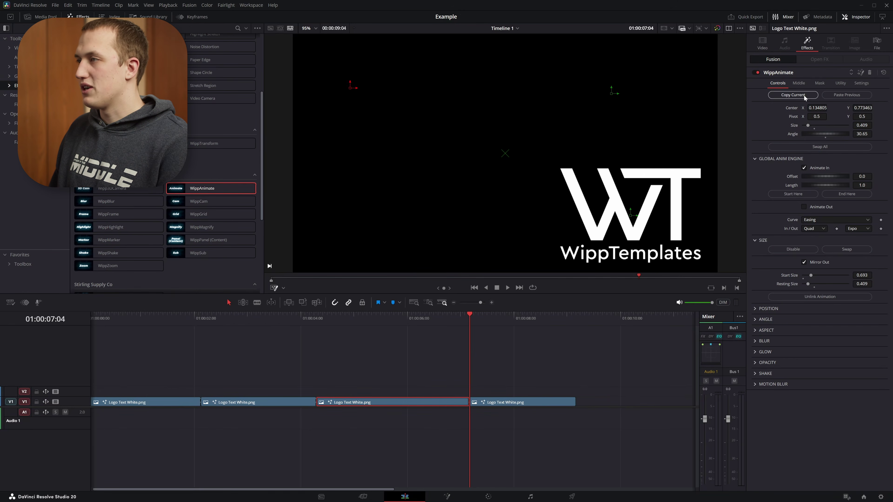
Set the fourth clip's logo size and angle to 0.0, paste the previous WippAnimate state as its start and play from 01:00:07:01.
left_click(512, 404)
left_click(537, 319)
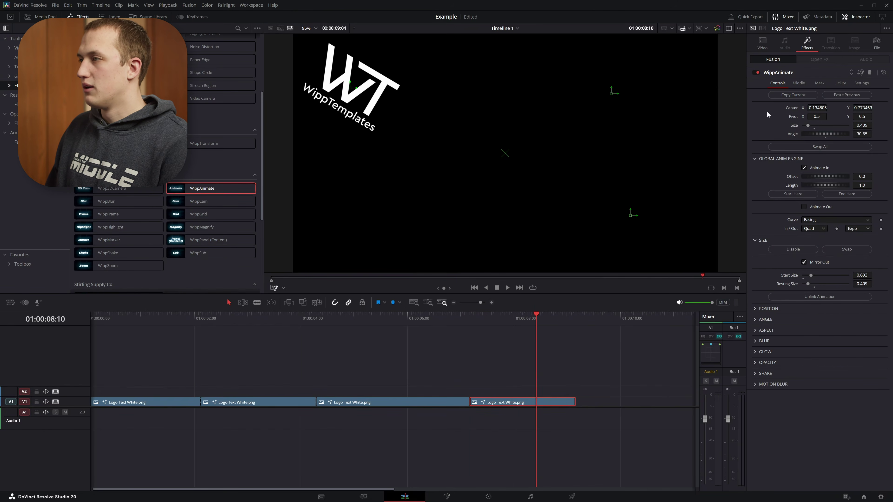
left_click_drag(810, 125, 771, 122)
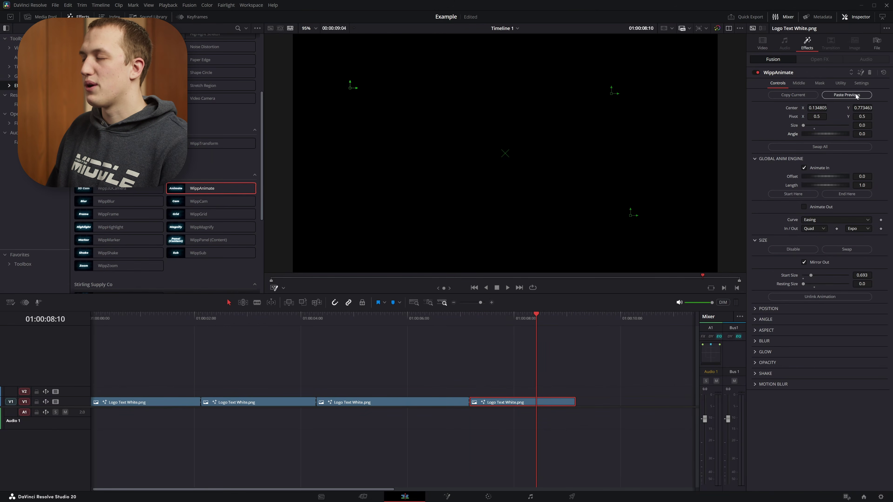
left_click(463, 317)
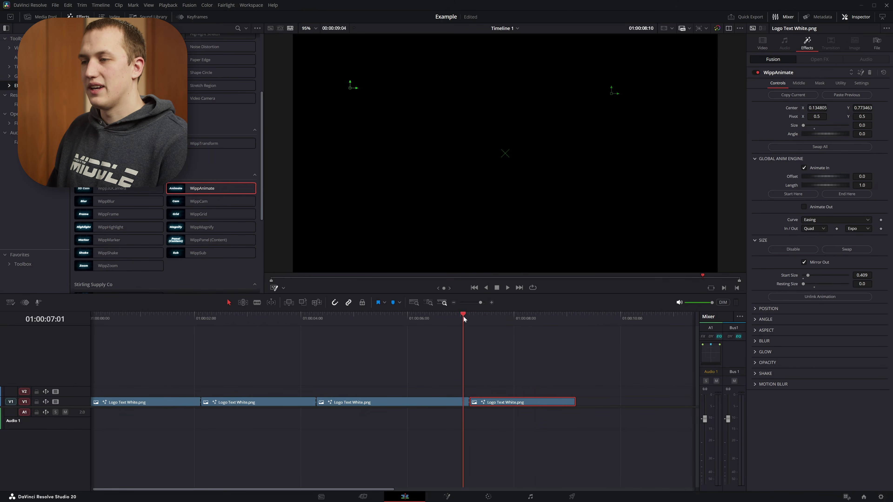
key("space")
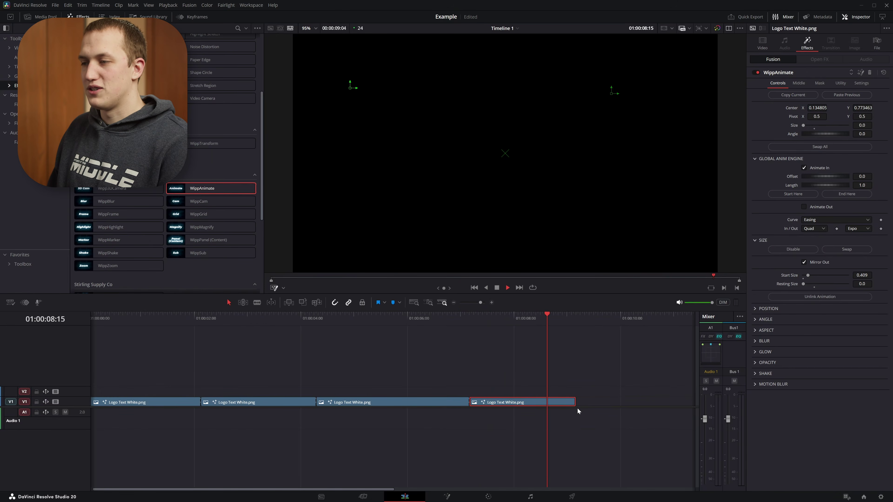